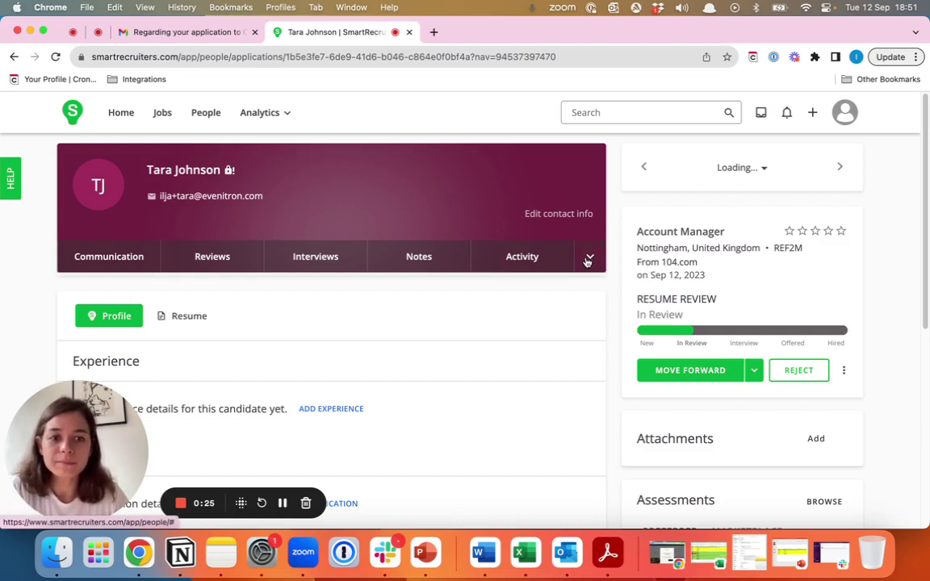
Step: Move the candidate's Account Manager application to the Recruiter Screen stage
click(753, 369)
scroll(718, 384, down, 2)
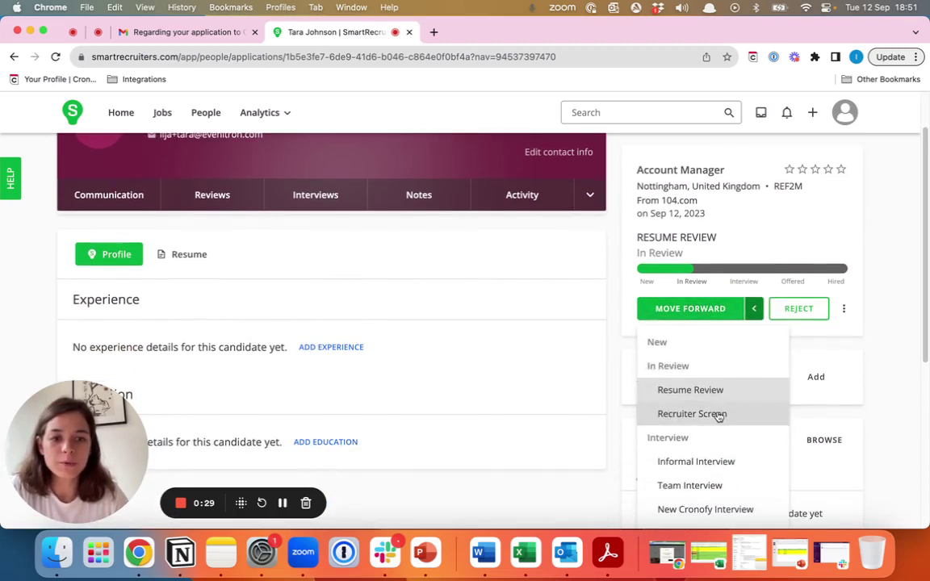
click(719, 414)
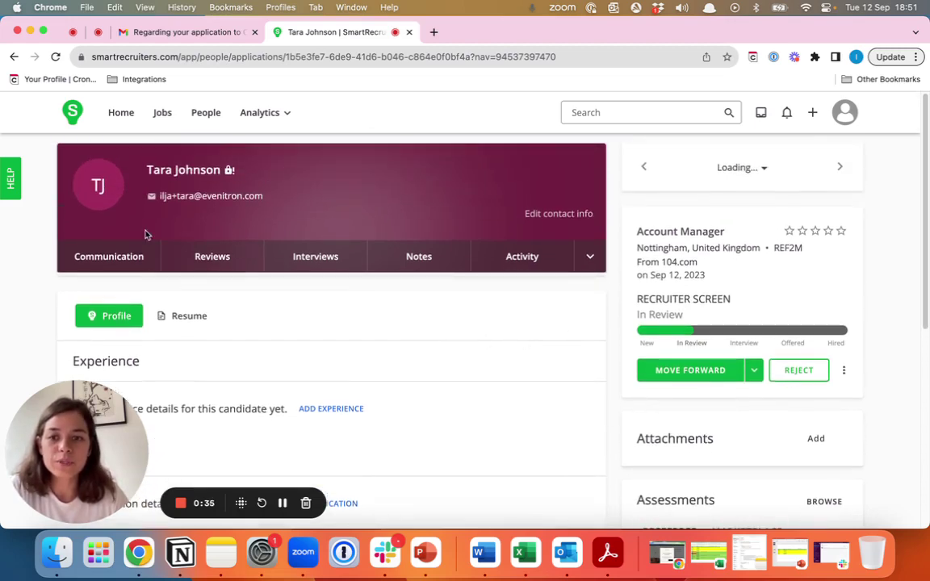
Step: Compose an email to the candidate from the Interview Round 2 template
click(285, 261)
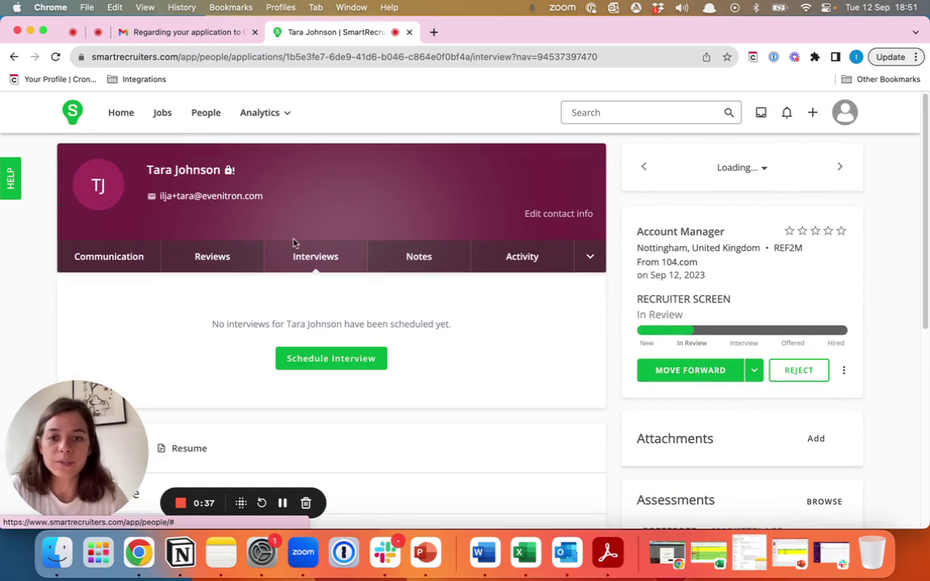
click(92, 246)
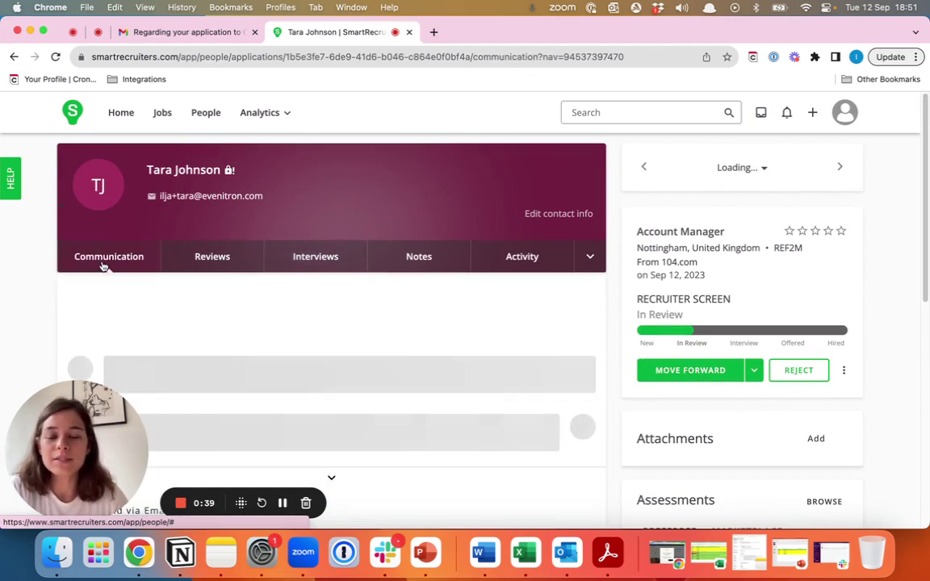
scroll(426, 303, down, 5)
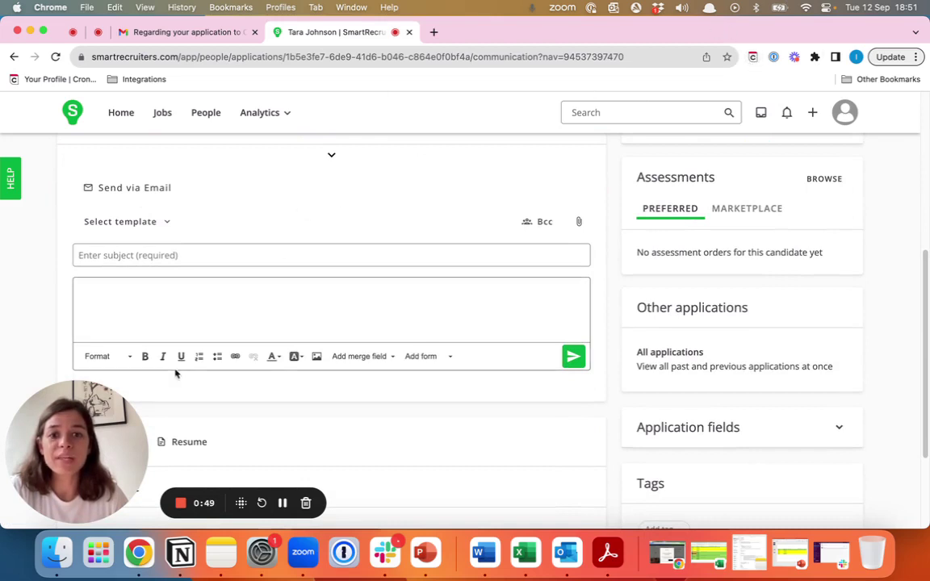
click(154, 294)
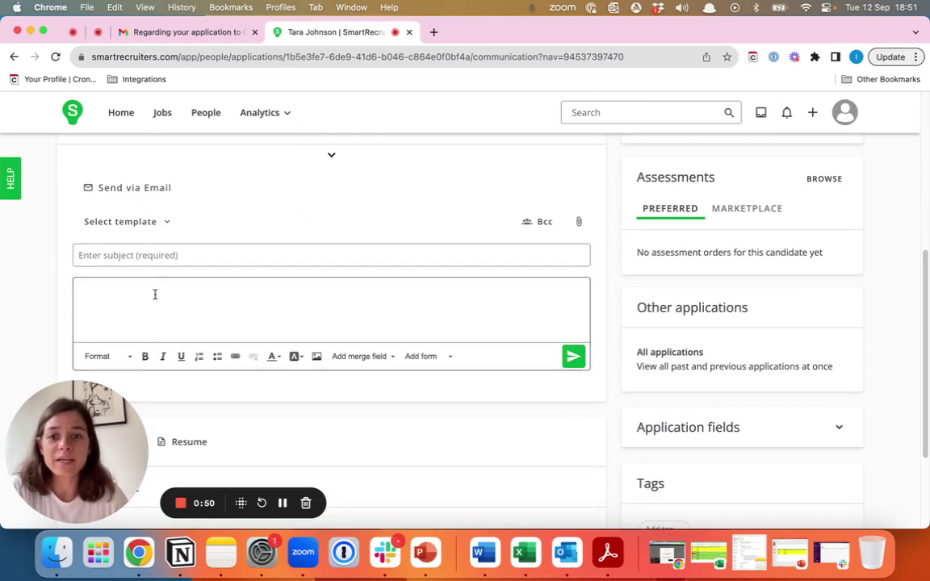
click(124, 218)
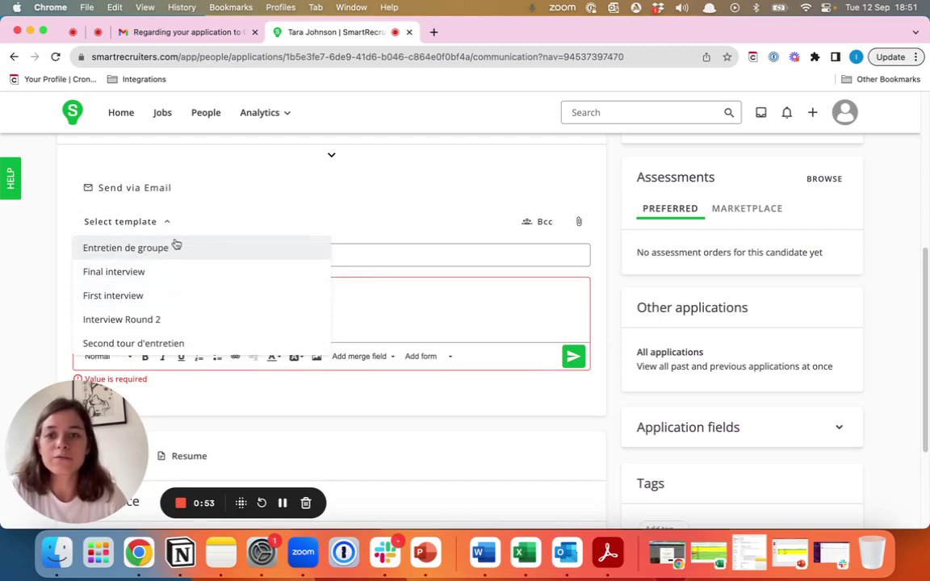
click(245, 317)
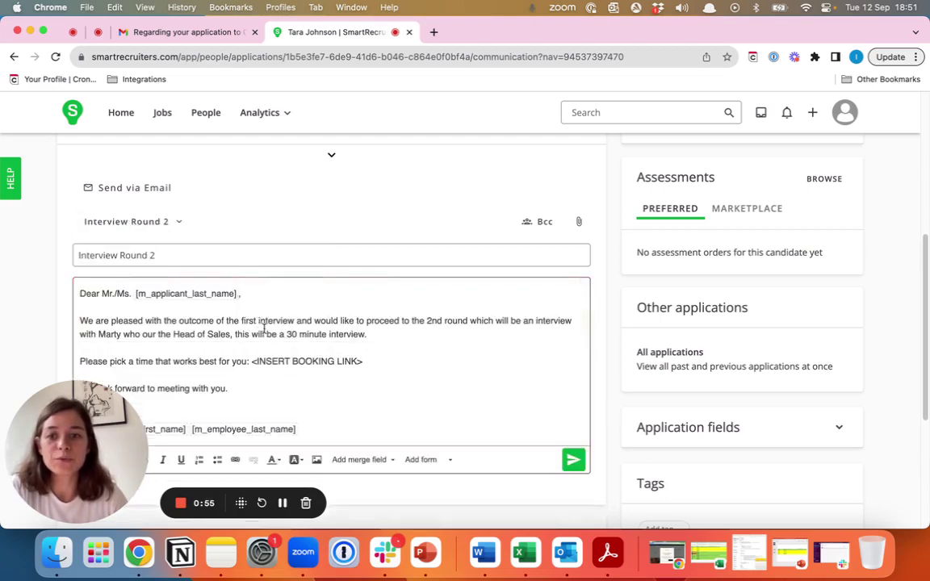
Step: Delete the <INSERT BOOKING LINK> placeholder from the email body
scroll(316, 225, down, 1)
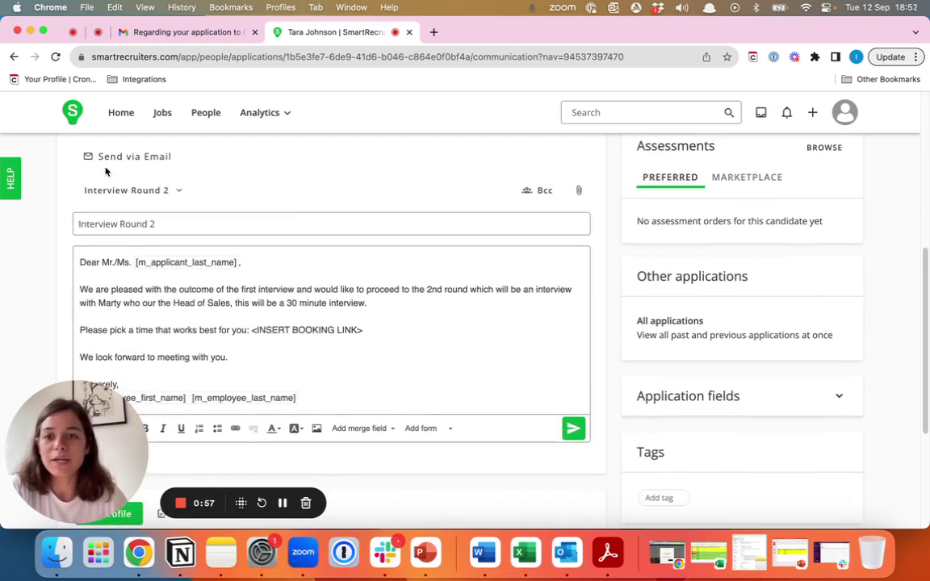
click(252, 329)
drag(251, 329, 428, 323)
key(BackSpace)
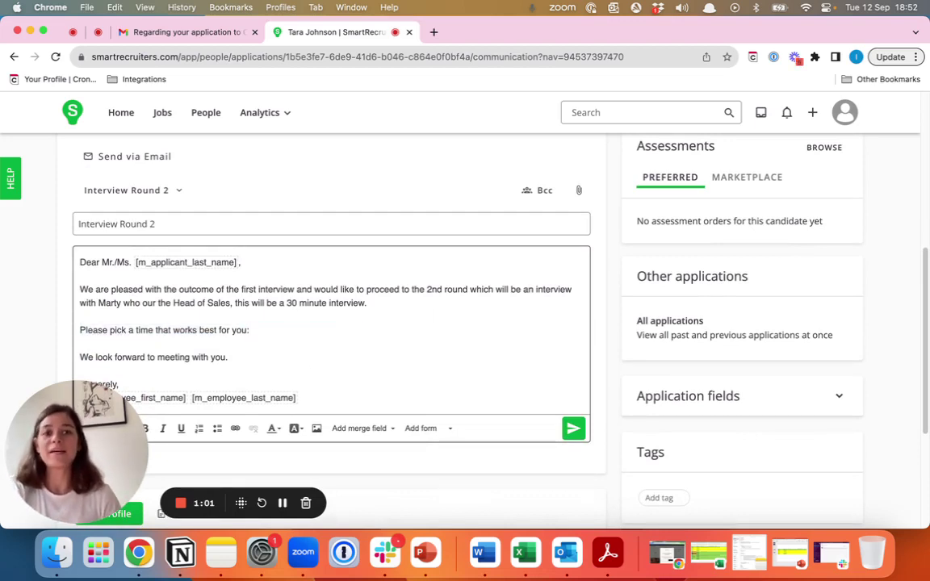
Step: Open the Cronofy browser extension, look at the recent requests, and start a scheduling request from scratch
click(755, 56)
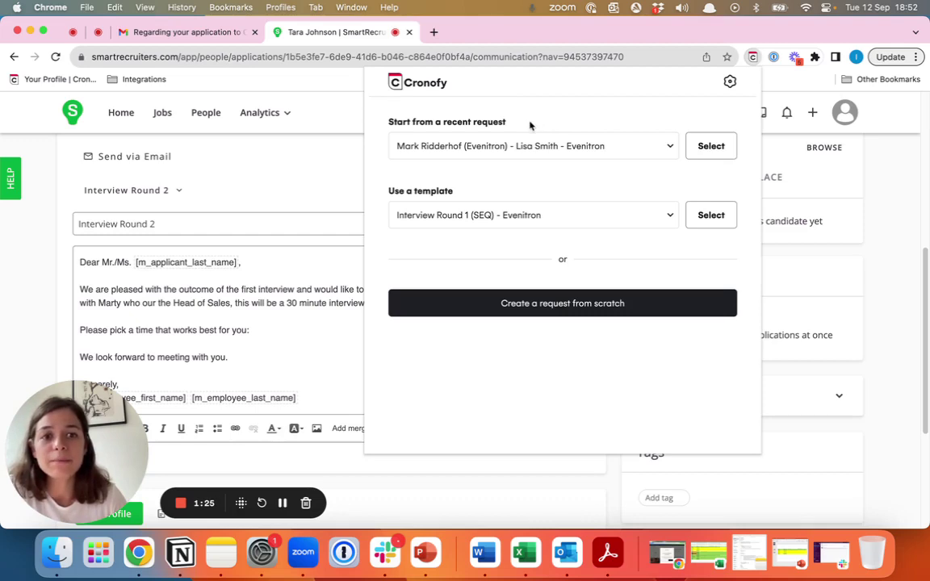
click(529, 147)
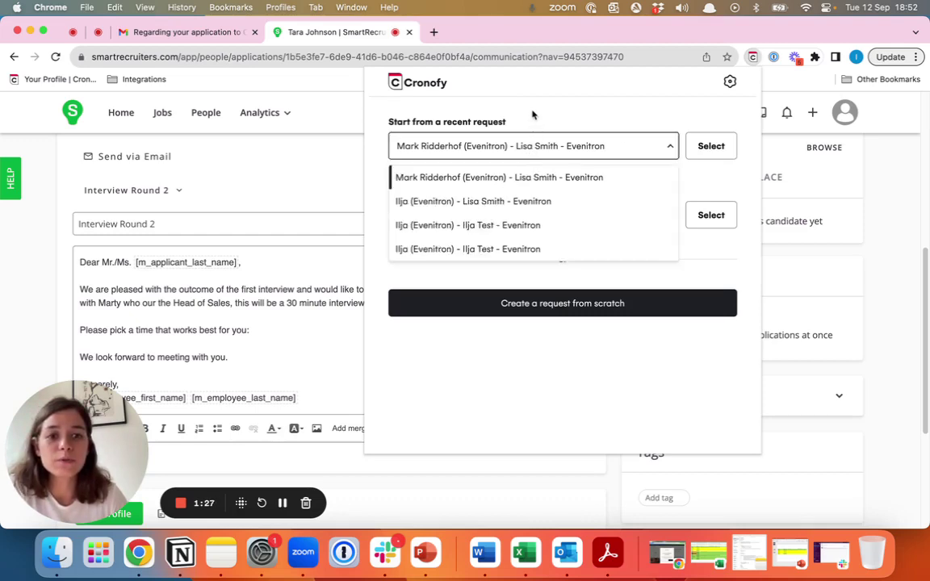
click(533, 123)
click(532, 142)
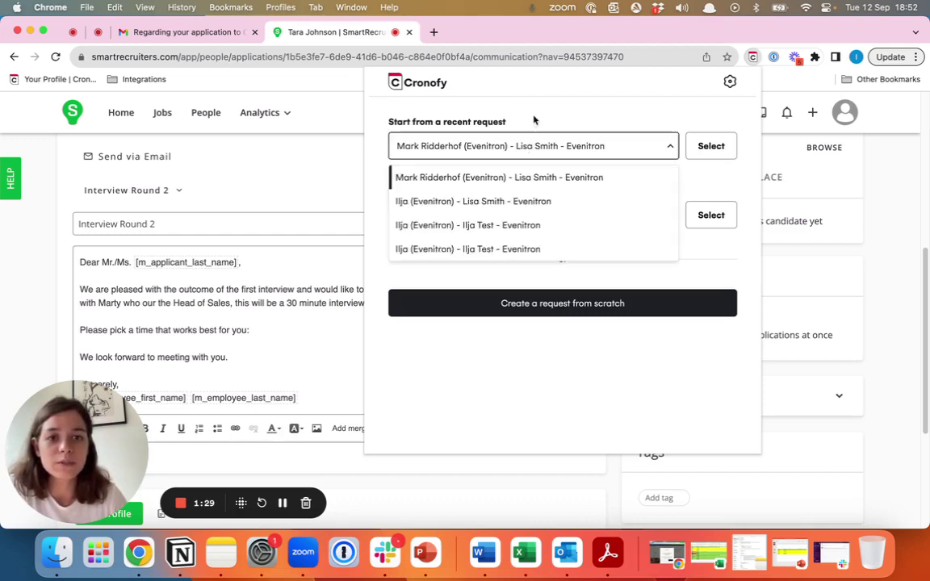
click(529, 378)
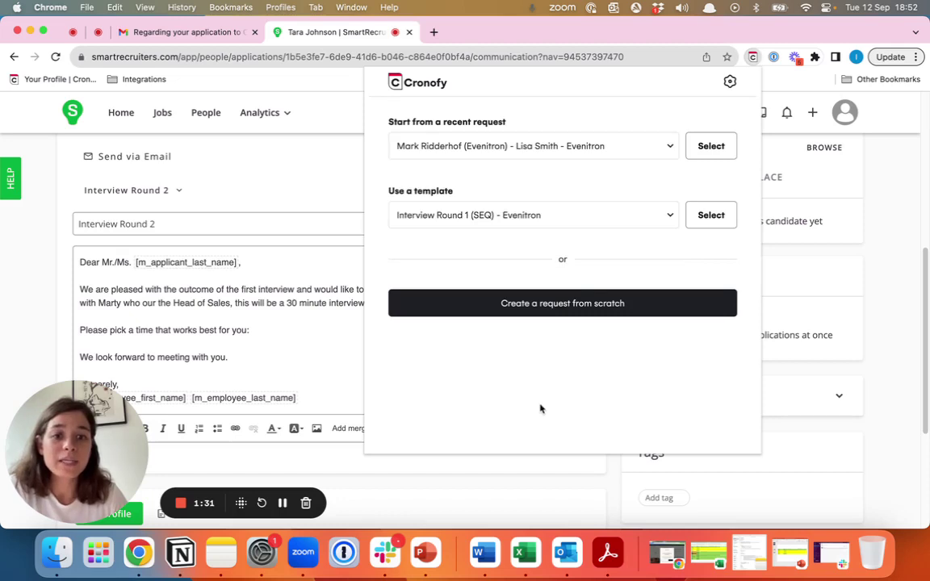
click(503, 306)
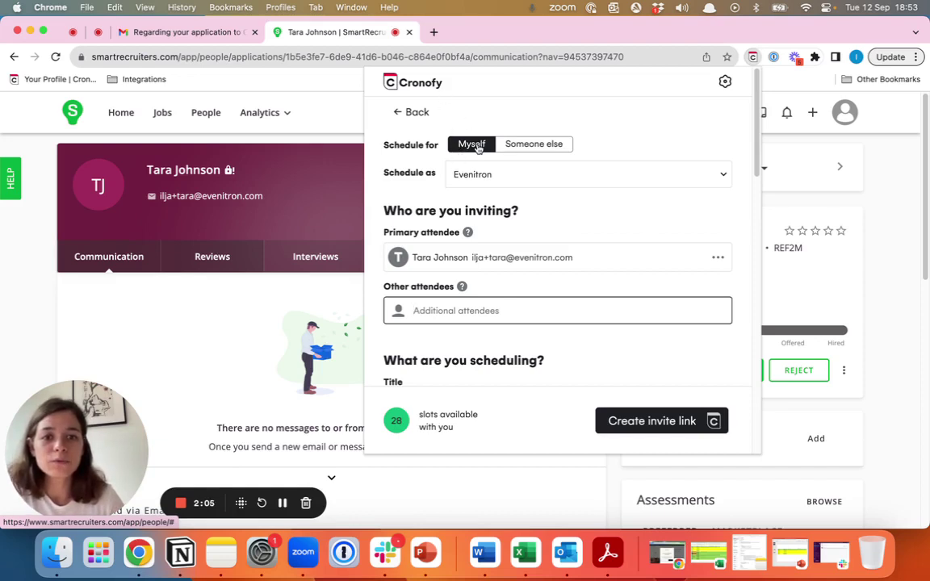
click(521, 145)
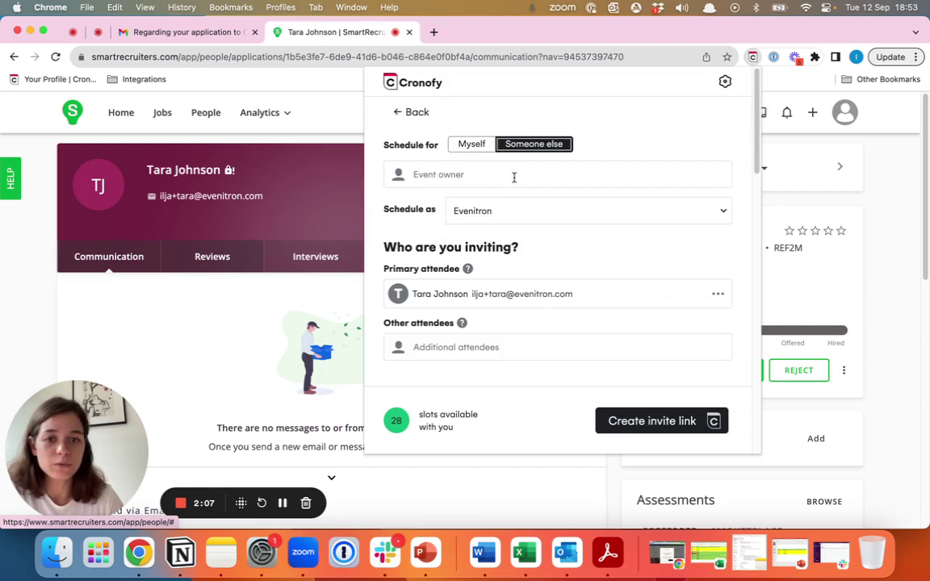
click(513, 177)
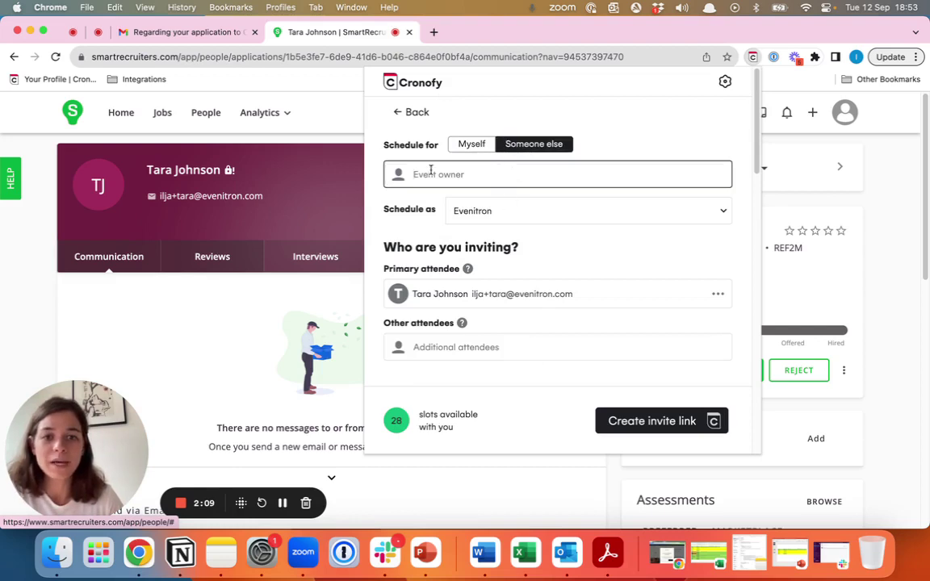
click(473, 145)
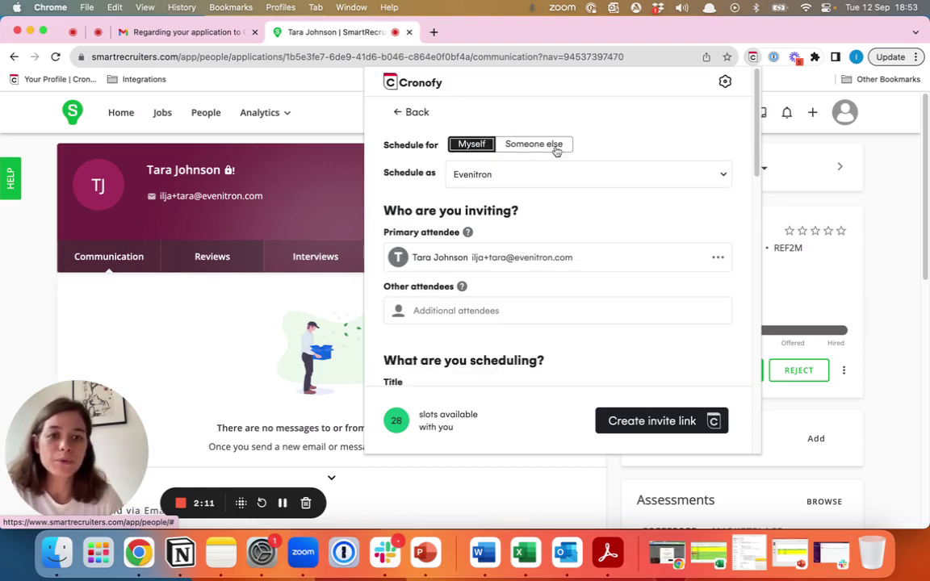
Step: Review the request's attendees, title, location, duration, conferencing, description, tags, files and availability settings
scroll(612, 216, down, 1)
scroll(612, 216, down, 5)
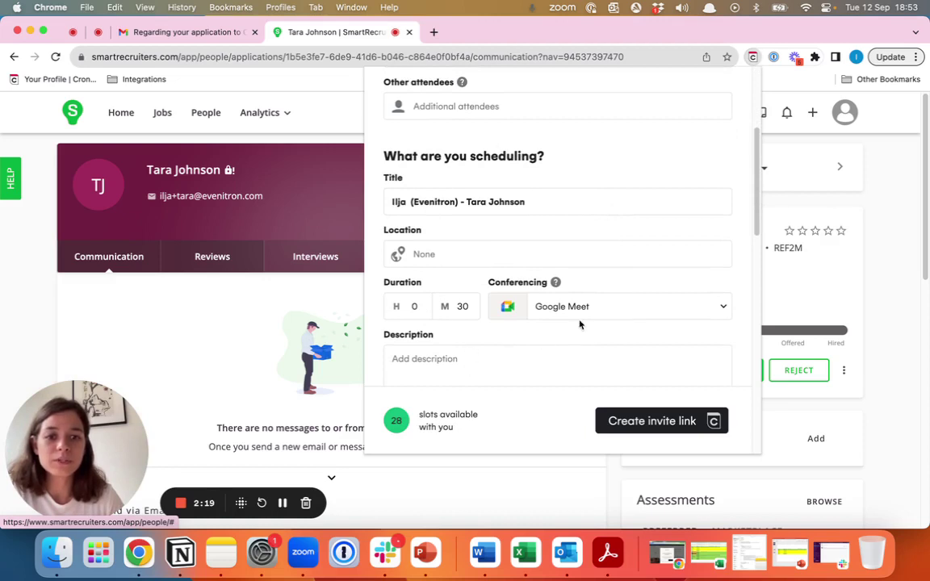
scroll(664, 249, down, 2)
scroll(665, 251, down, 1)
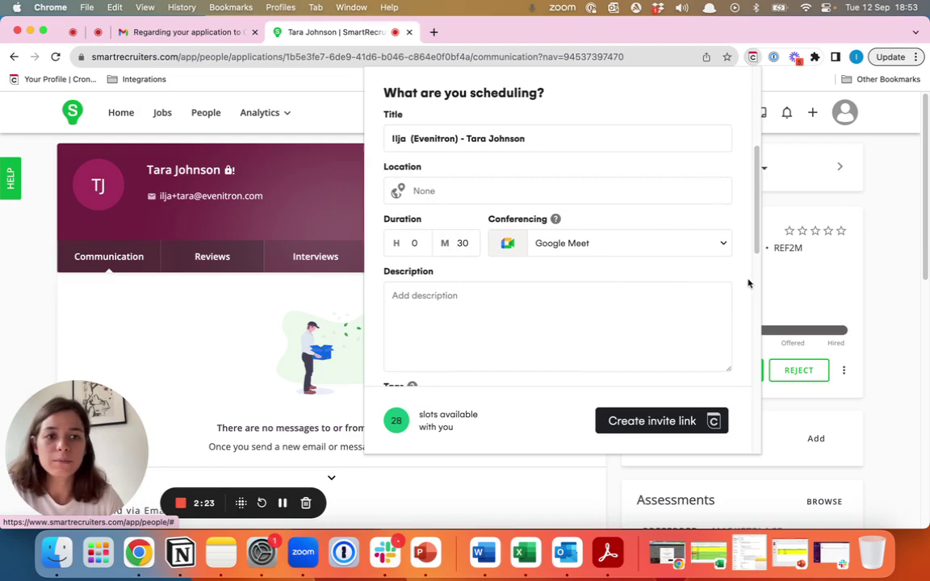
scroll(658, 265, down, 5)
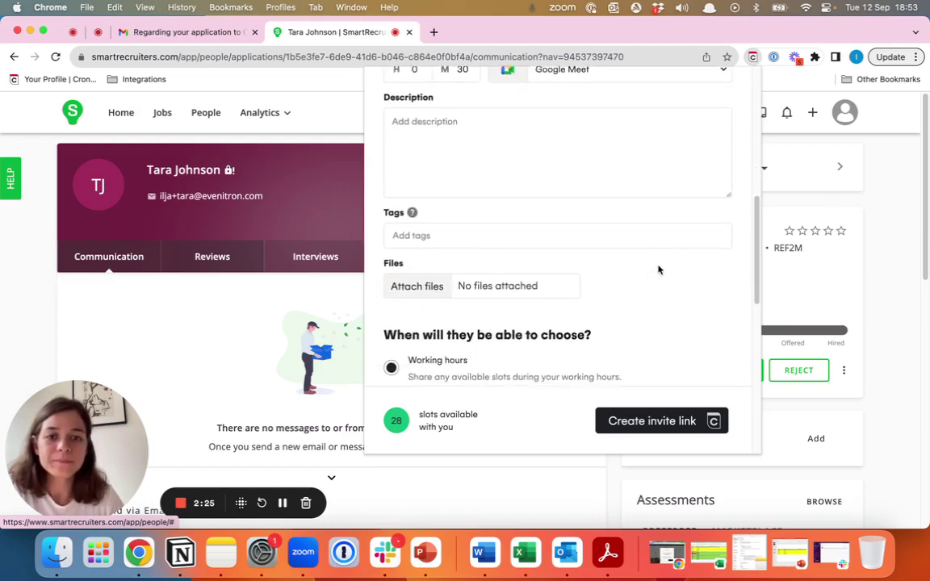
scroll(658, 271, down, 5)
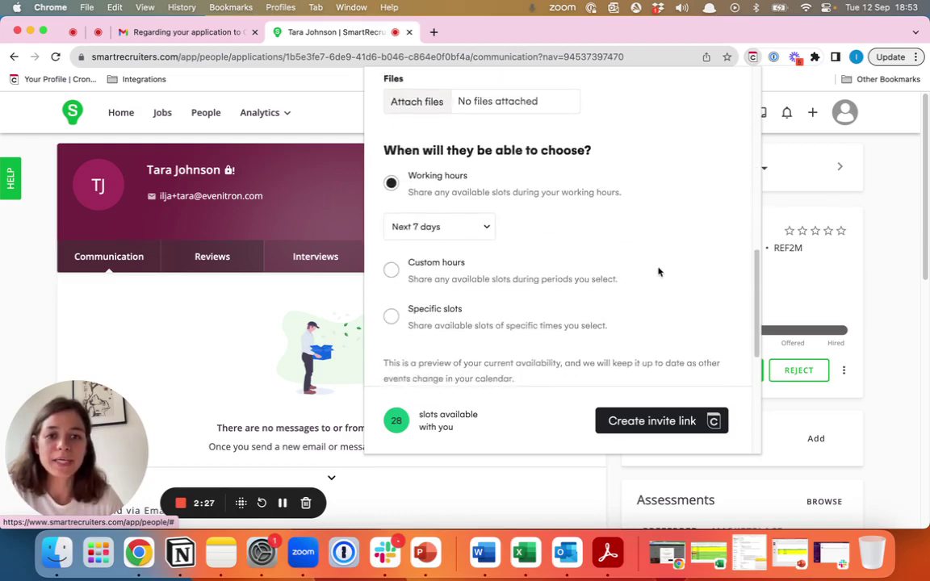
scroll(658, 272, down, 2)
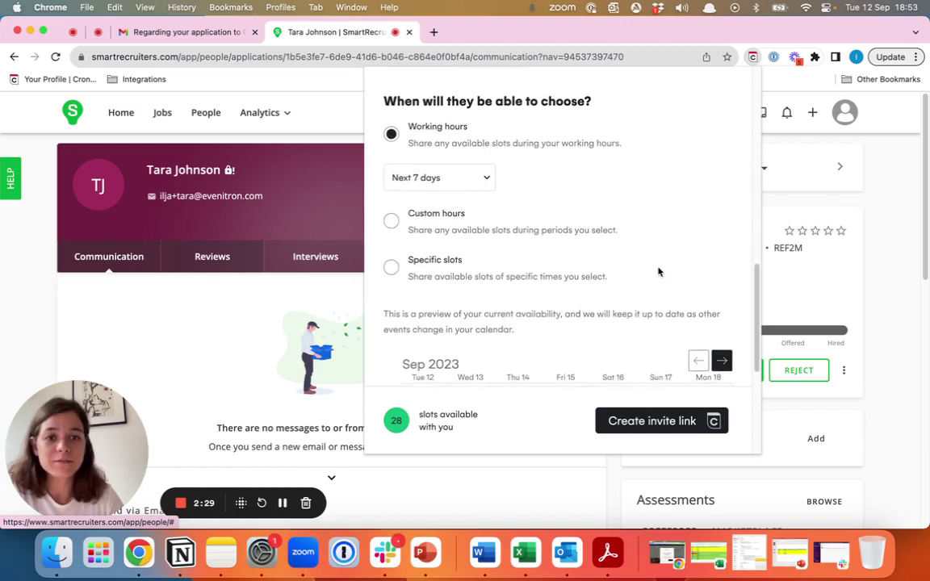
scroll(655, 271, down, 1)
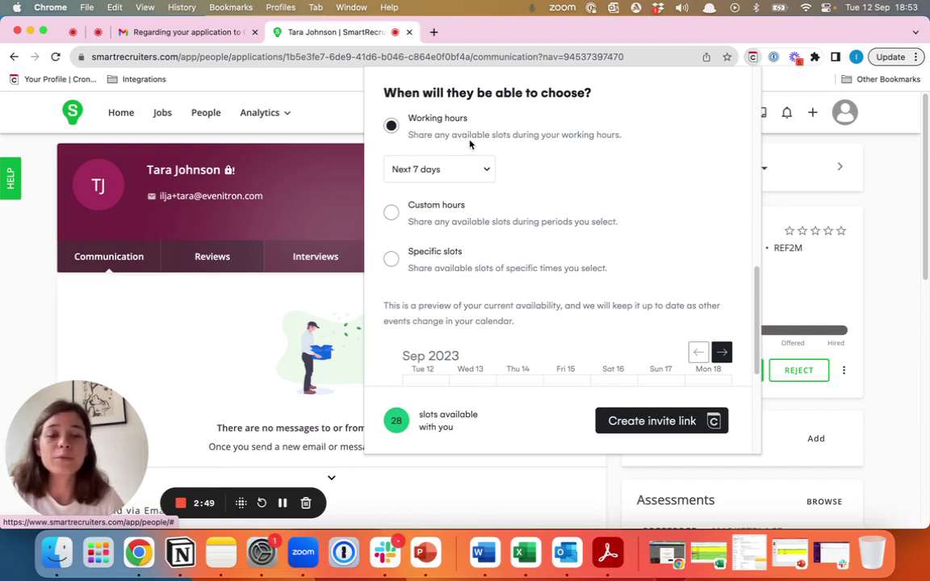
Step: Examine the date range choices for sharing slots during working hours
click(439, 183)
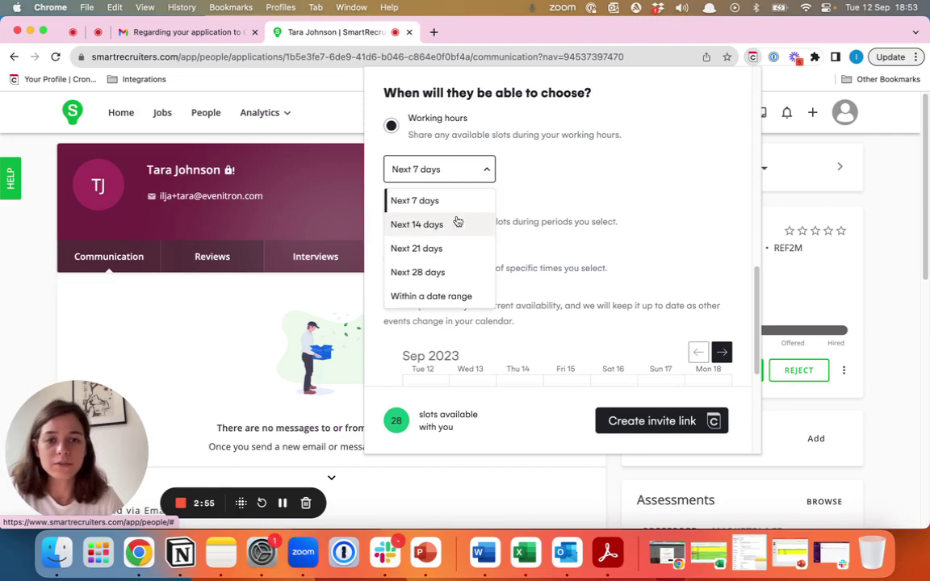
click(428, 170)
click(451, 173)
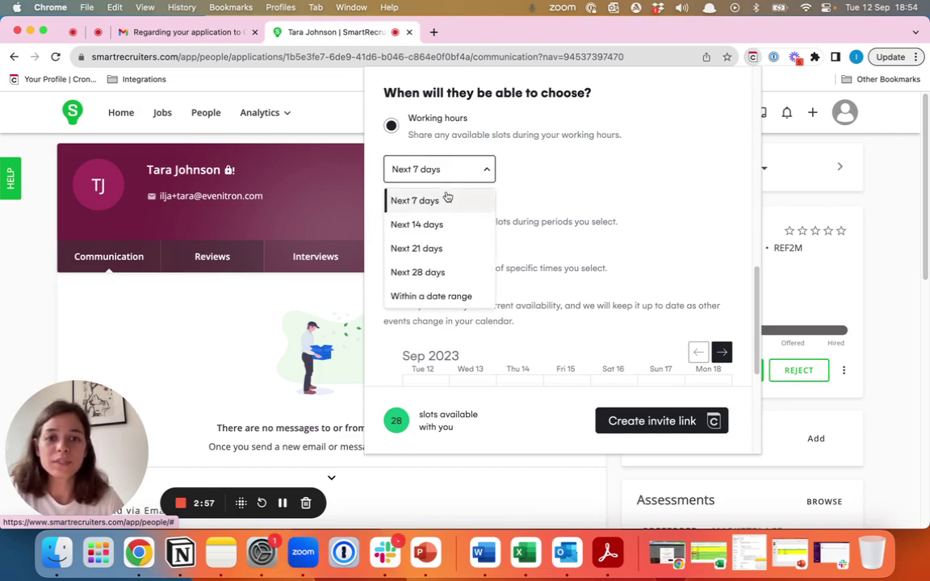
click(509, 189)
click(400, 168)
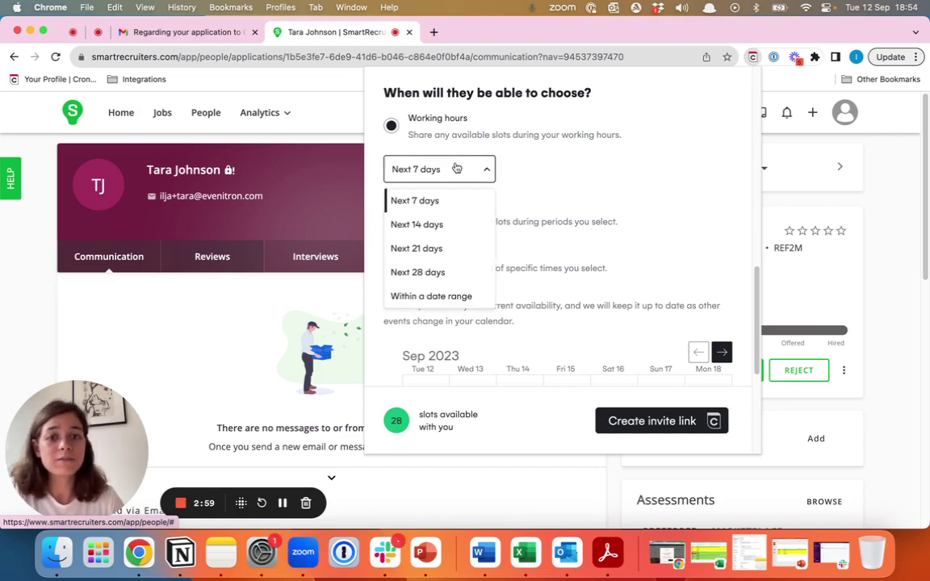
click(425, 200)
click(451, 168)
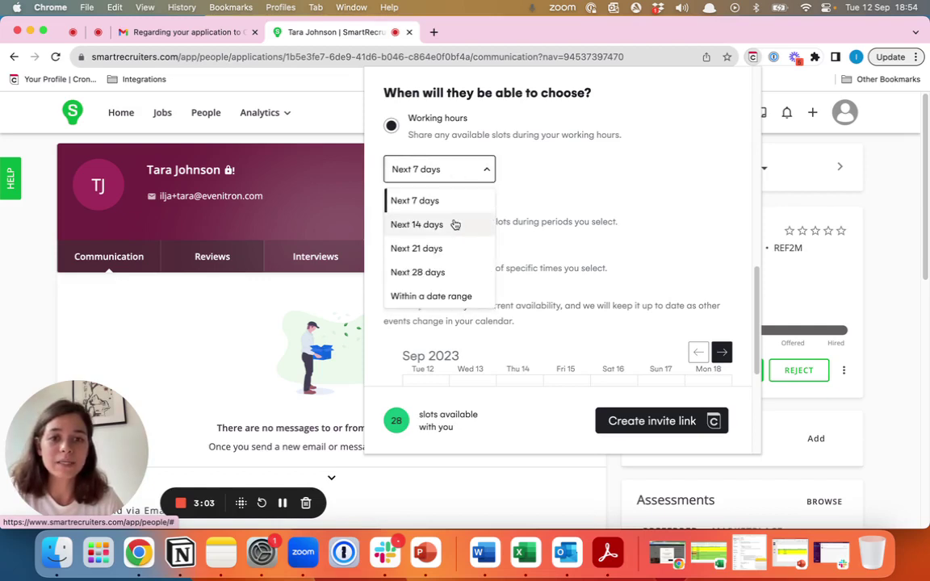
Step: Switch availability to custom hours and offer Friday 15 September 14:00 to 17:00 and Wednesday 13 September 09:00 to 12:30
click(450, 222)
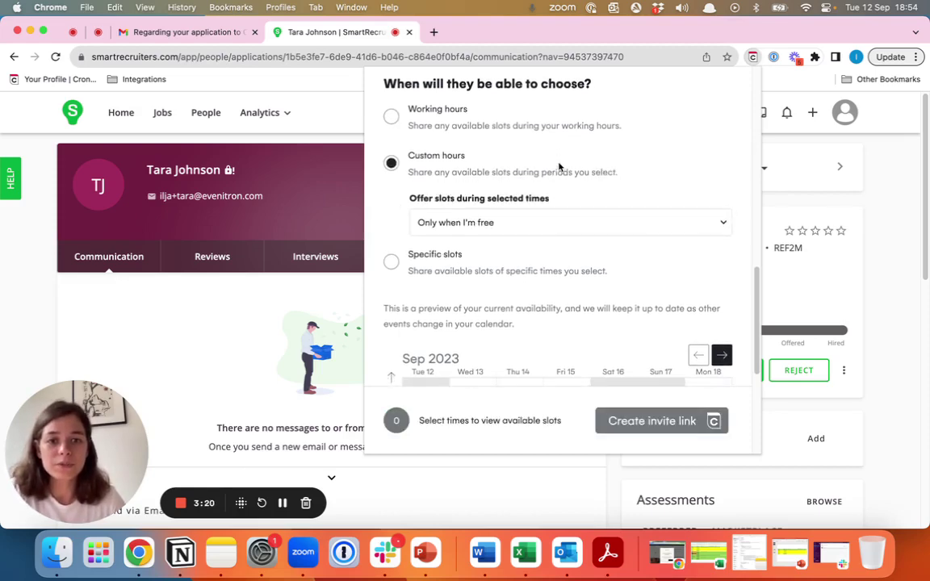
scroll(558, 168, down, 3)
scroll(559, 168, down, 5)
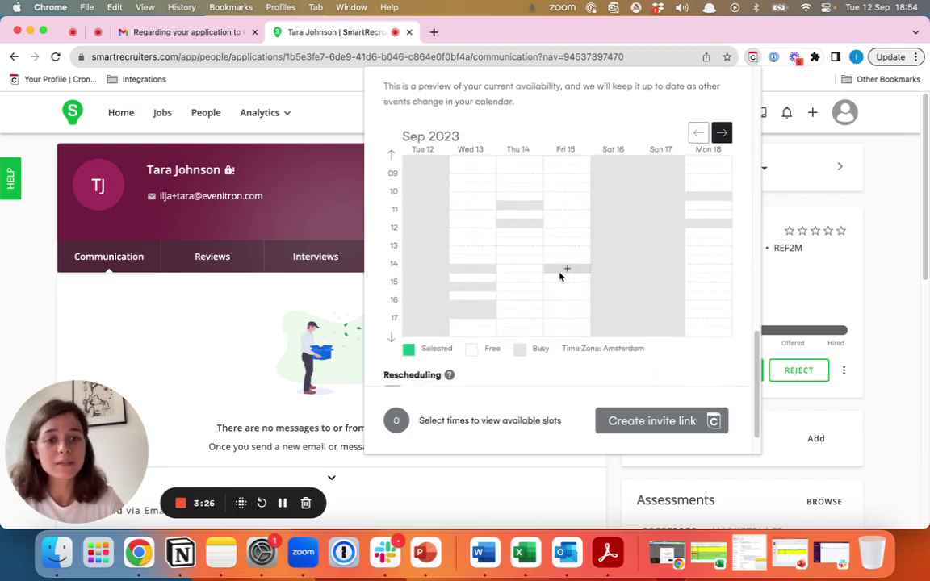
drag(560, 274, 564, 315)
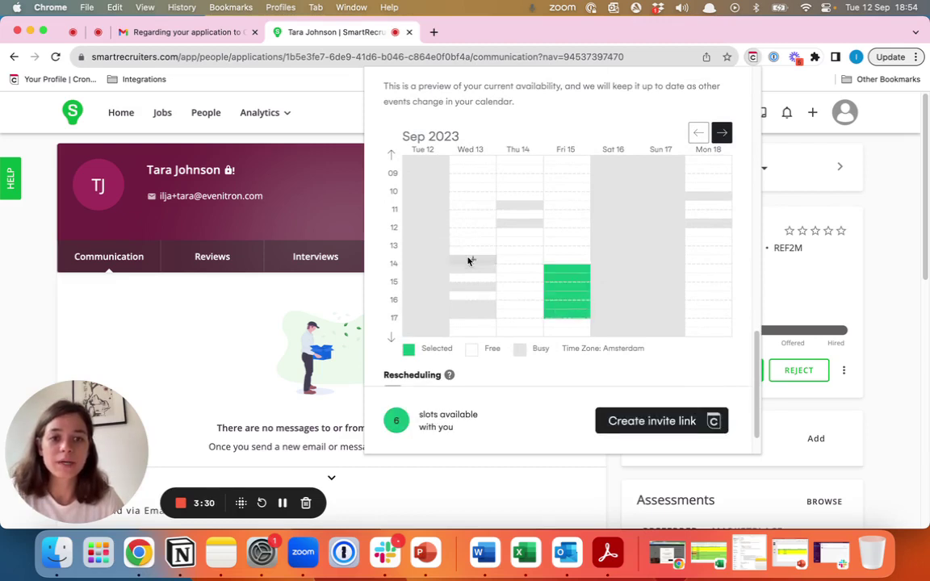
drag(471, 177, 471, 228)
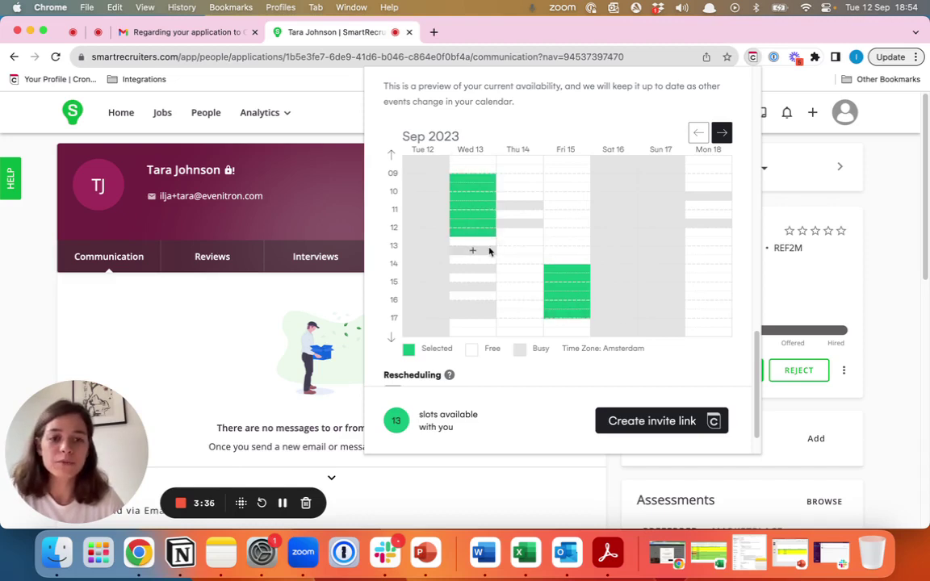
Step: Add Wednesday 13 September 14:00 to 17:00, across the busy times, to the custom availability
scroll(519, 274, up, 2)
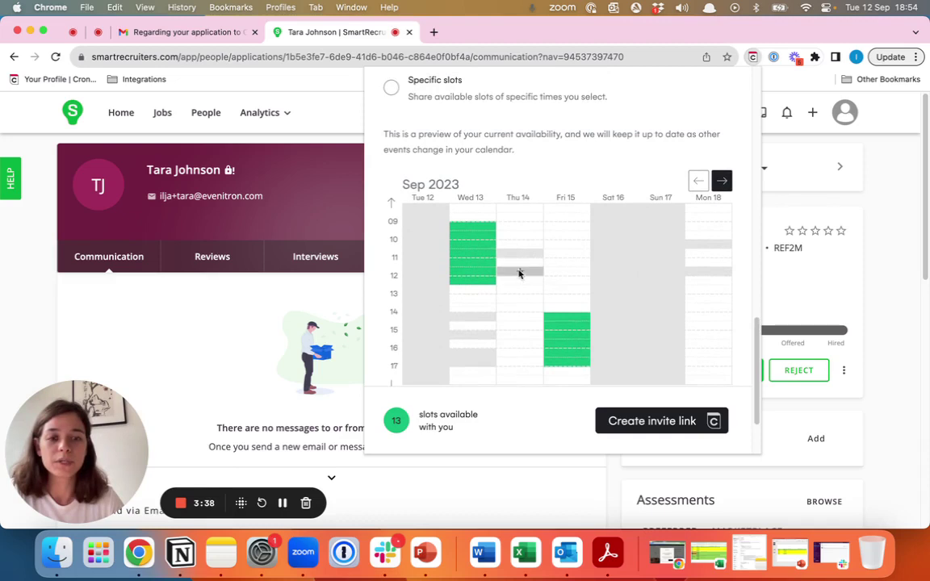
scroll(529, 251, up, 1)
scroll(531, 245, down, 1)
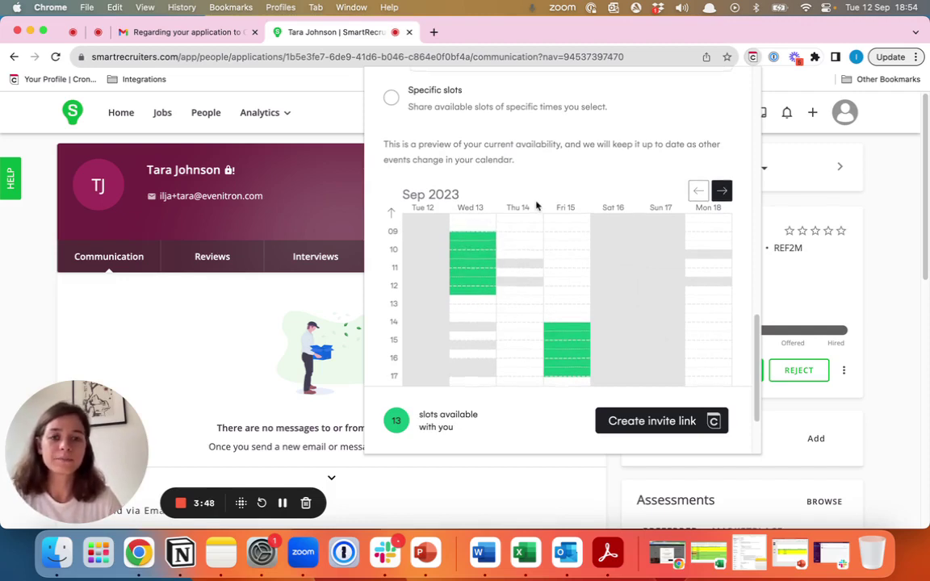
scroll(525, 210, up, 2)
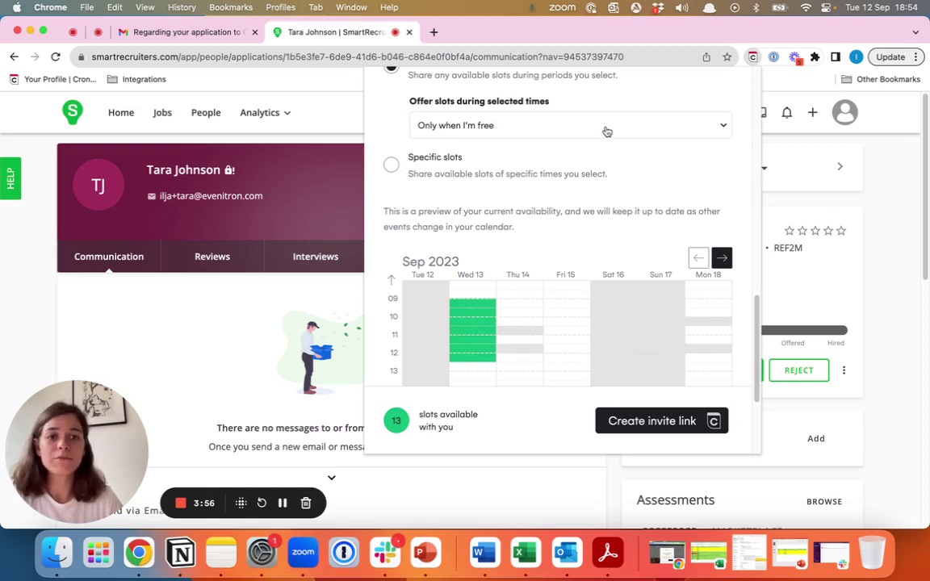
scroll(602, 127, down, 2)
scroll(602, 125, down, 3)
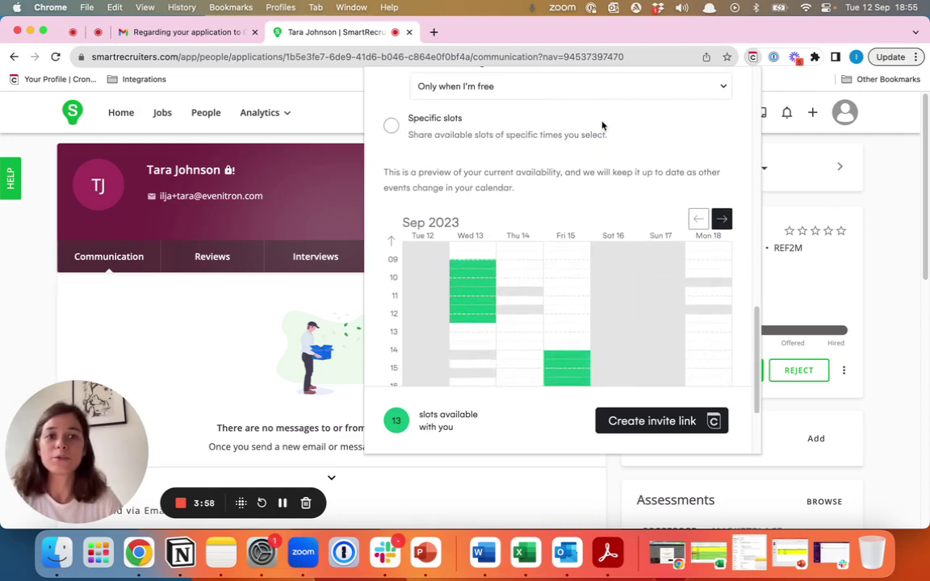
scroll(519, 293, down, 2)
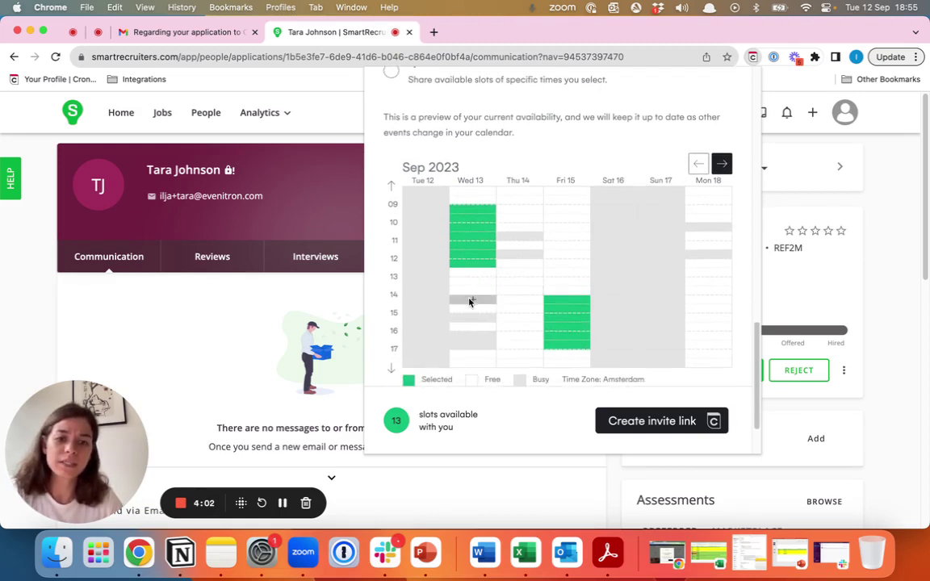
drag(469, 300, 468, 349)
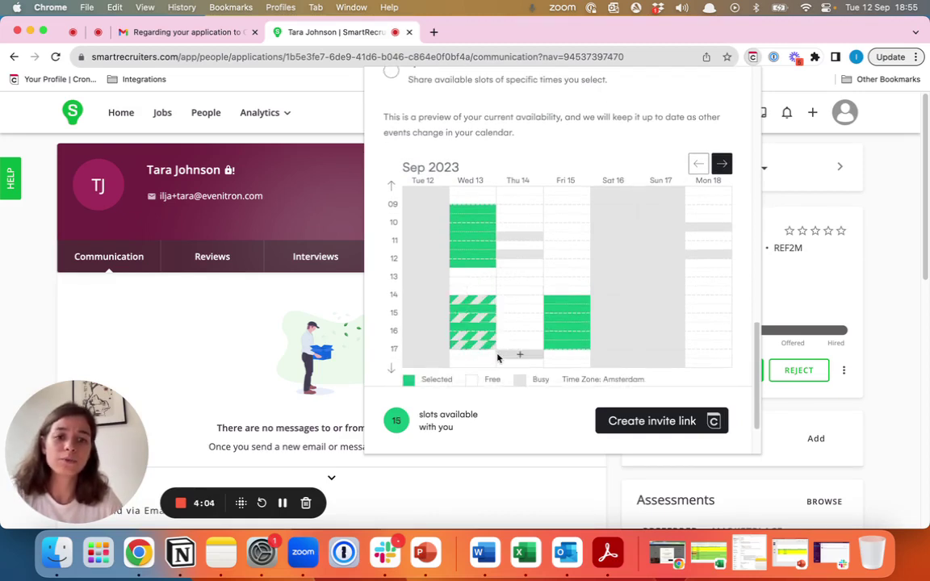
Step: Offer custom-hours slots "Whether I'm busy or not" and select Wednesday 13 September 13:30 to 17:00
scroll(510, 289, up, 5)
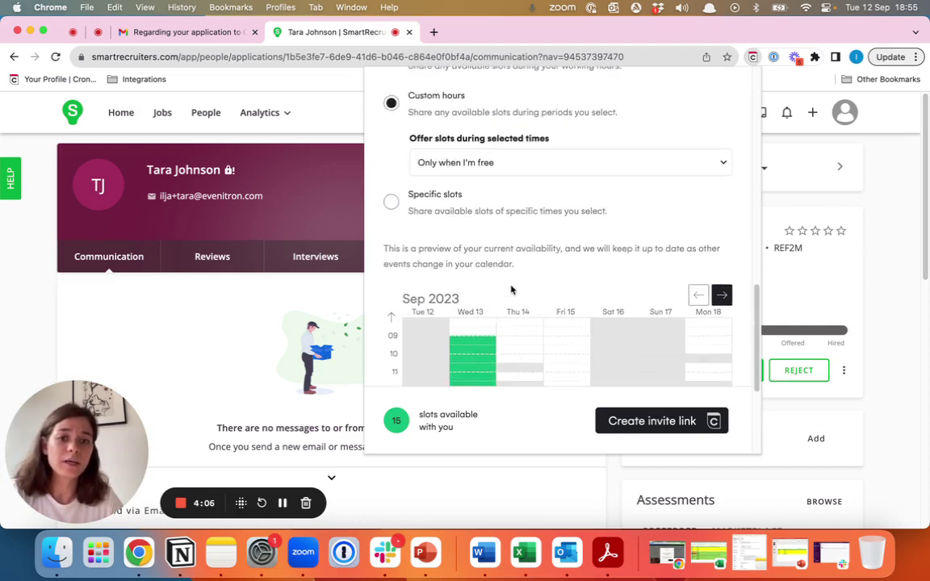
scroll(513, 287, down, 3)
scroll(500, 314, down, 3)
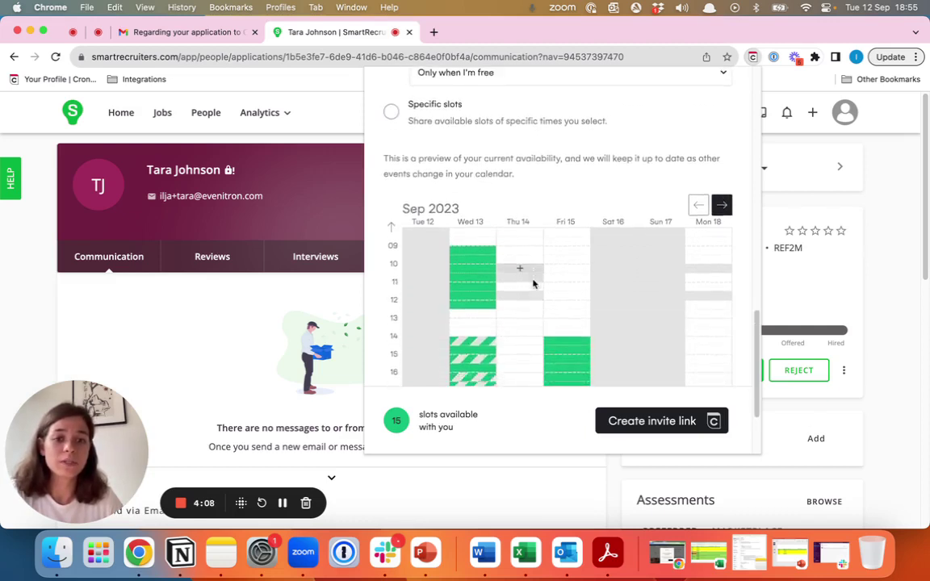
scroll(504, 295, up, 5)
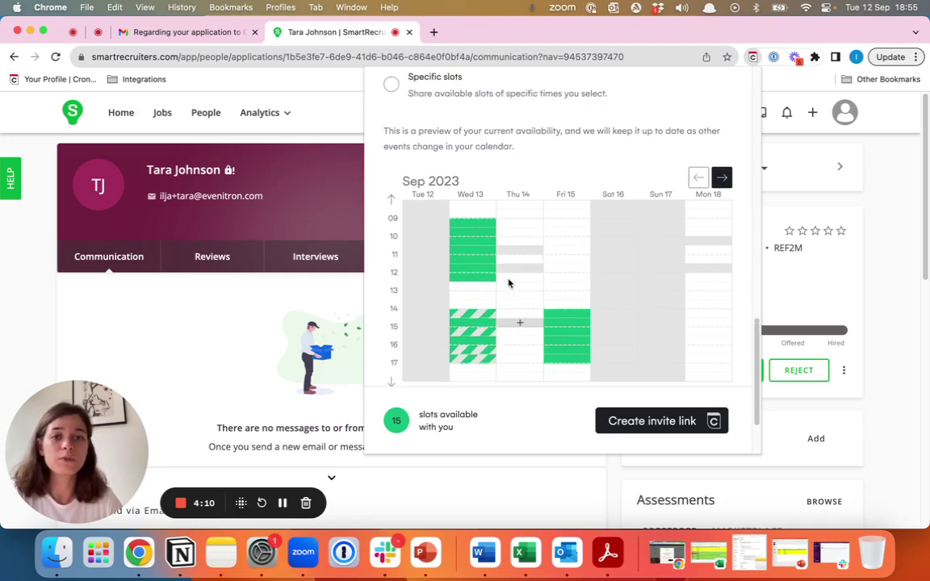
click(500, 175)
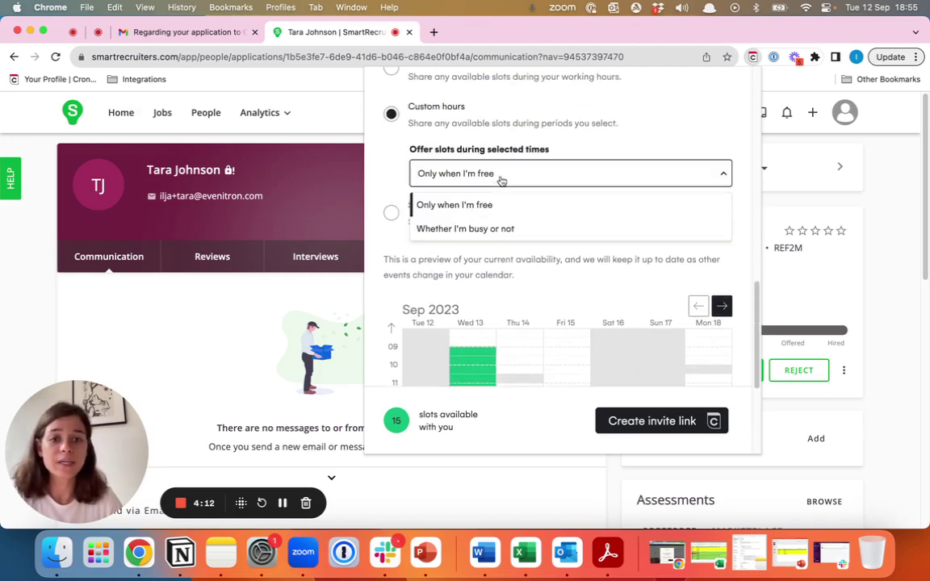
click(454, 229)
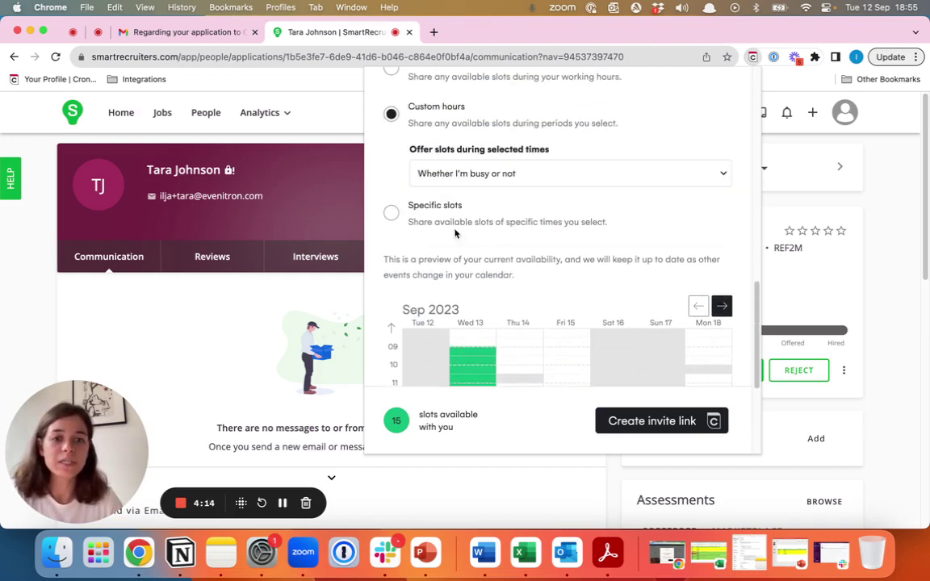
scroll(524, 234, down, 4)
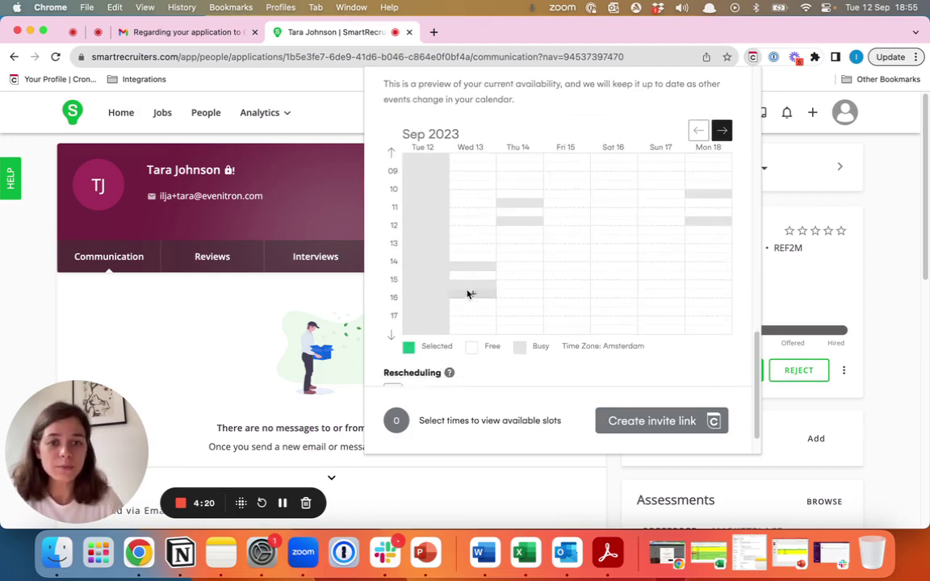
drag(473, 257, 474, 314)
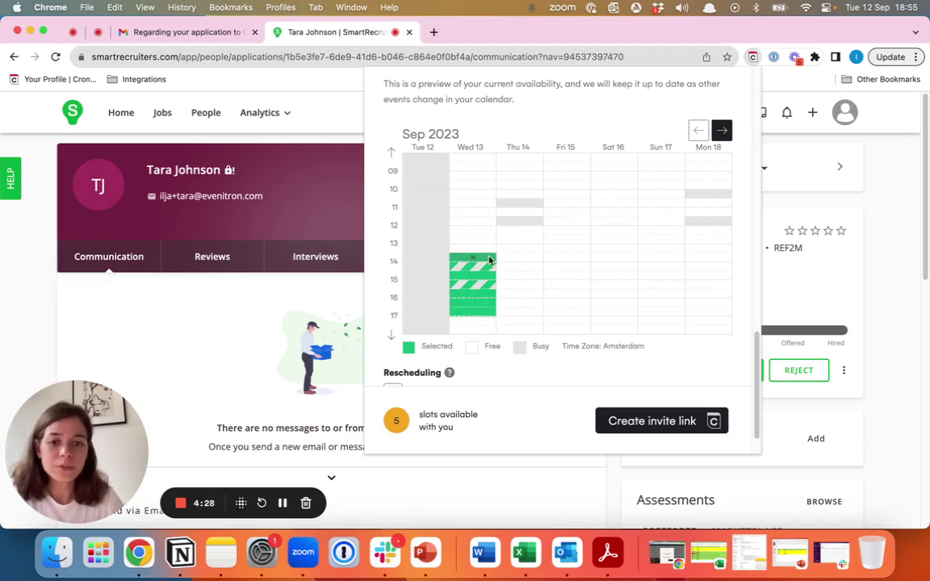
Step: Switch the availability to specific slots and look at the start time choices for the first slot
scroll(545, 288, up, 2)
scroll(546, 286, up, 3)
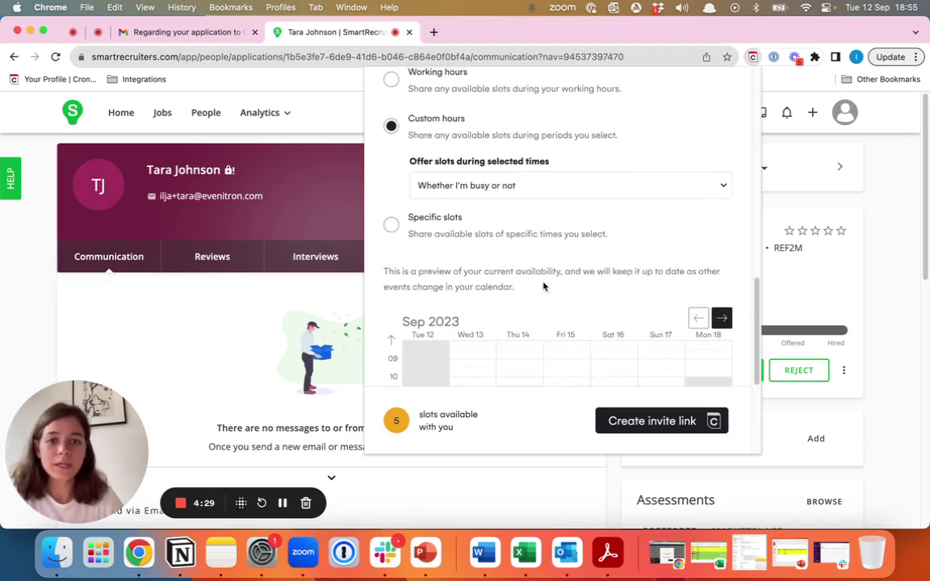
click(392, 230)
scroll(623, 182, down, 1)
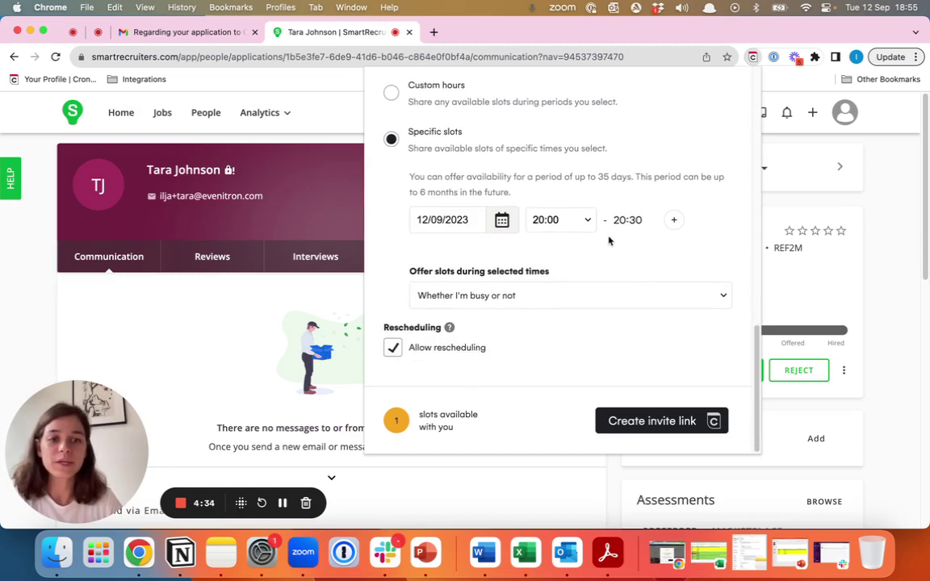
click(590, 224)
scroll(545, 286, up, 2)
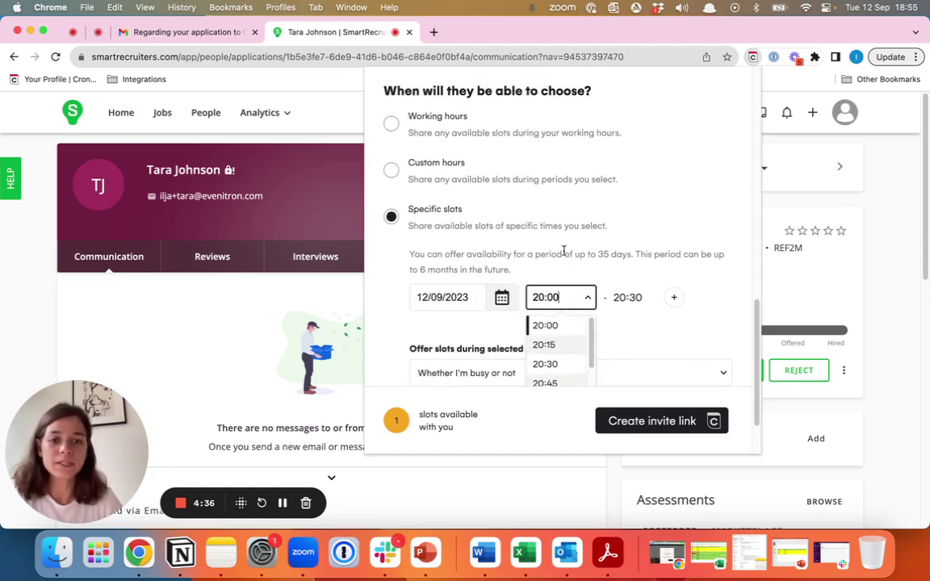
click(477, 306)
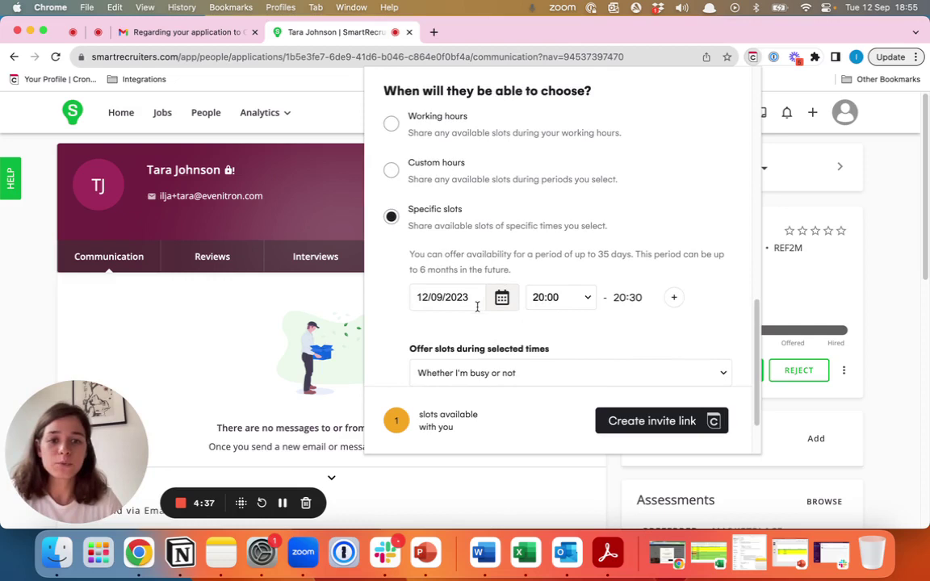
Step: Add a second specific slot and set its date to 14/09/2023
click(677, 298)
scroll(670, 208, down, 3)
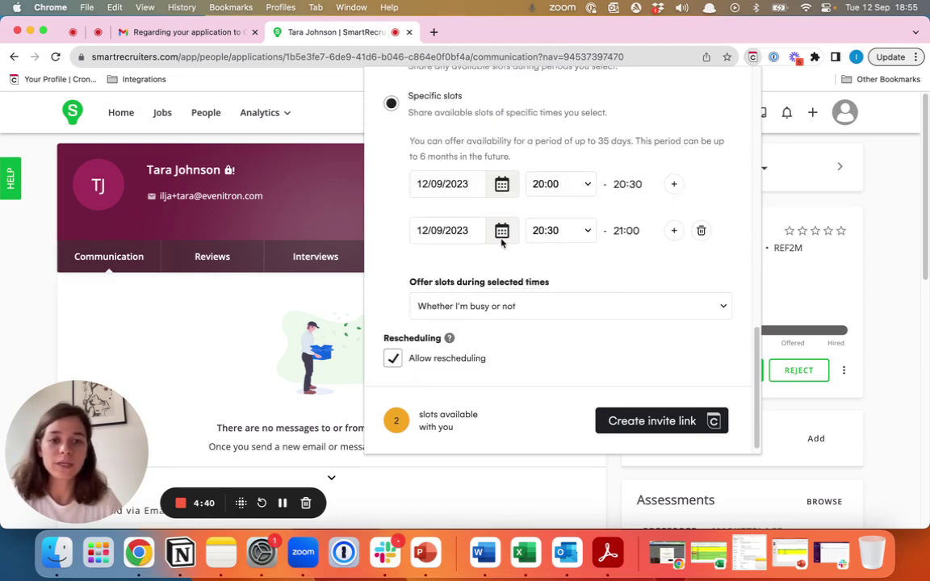
click(502, 240)
click(540, 358)
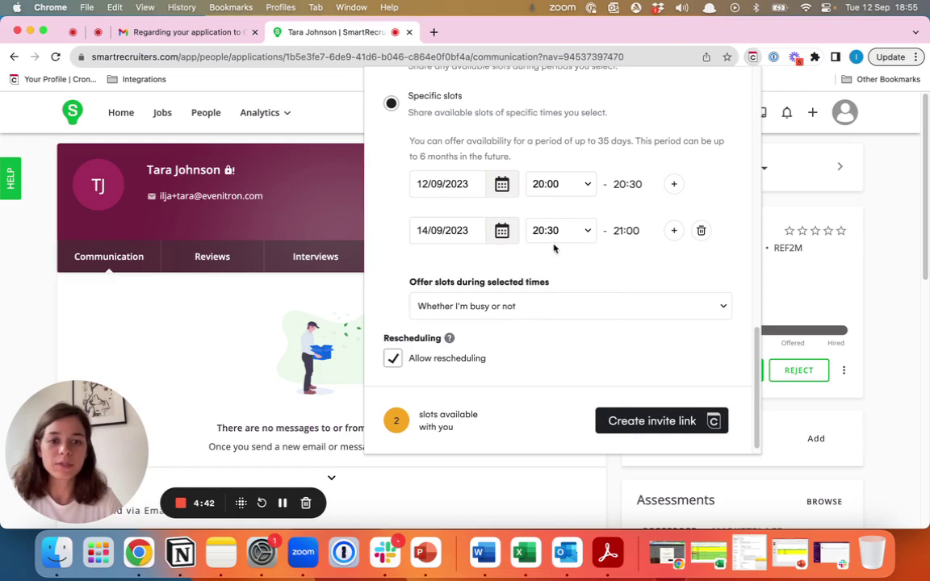
Step: Set the second slot's start time to 08:45 and choose to offer the slots "Whether I'm busy or not"
scroll(557, 243, down, 1)
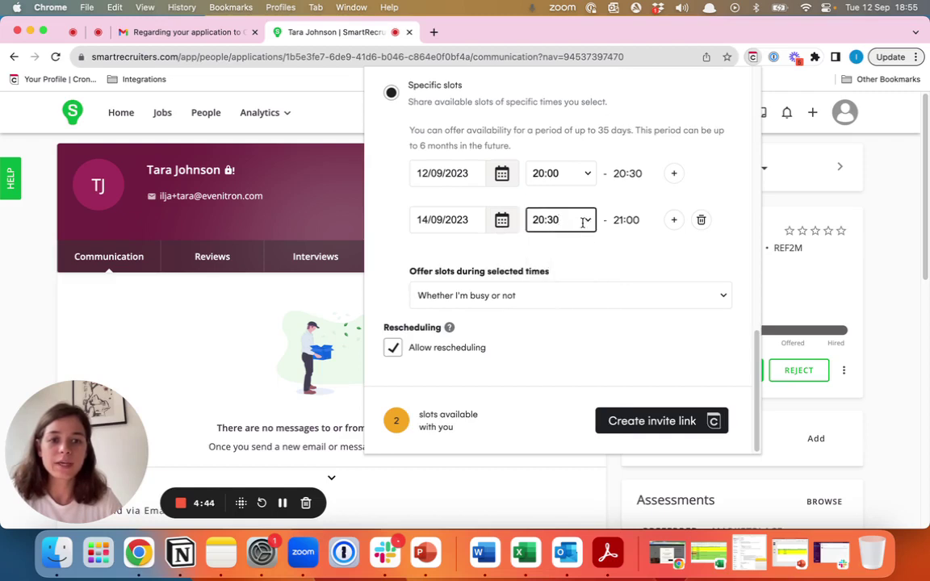
click(582, 223)
scroll(569, 304, up, 10)
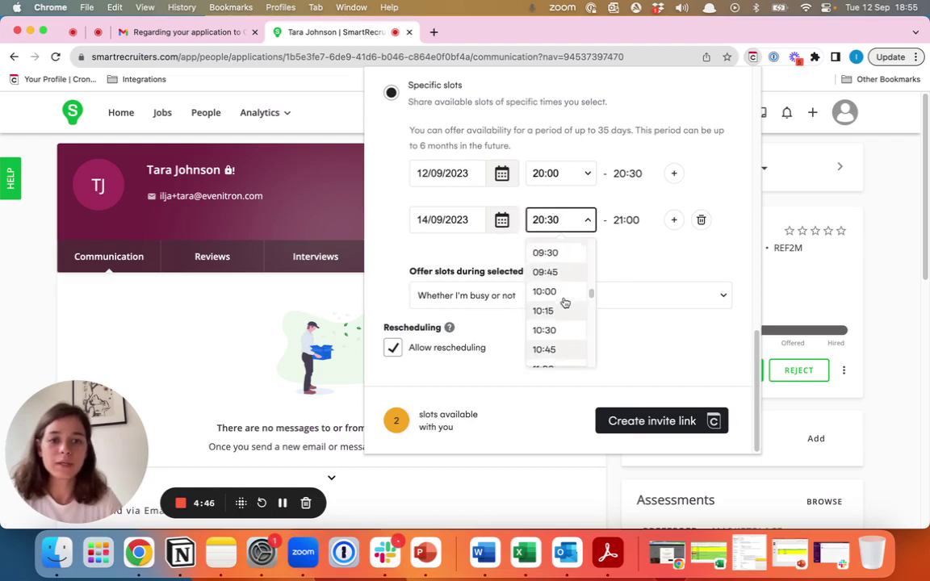
scroll(565, 302, up, 5)
scroll(569, 319, down, 3)
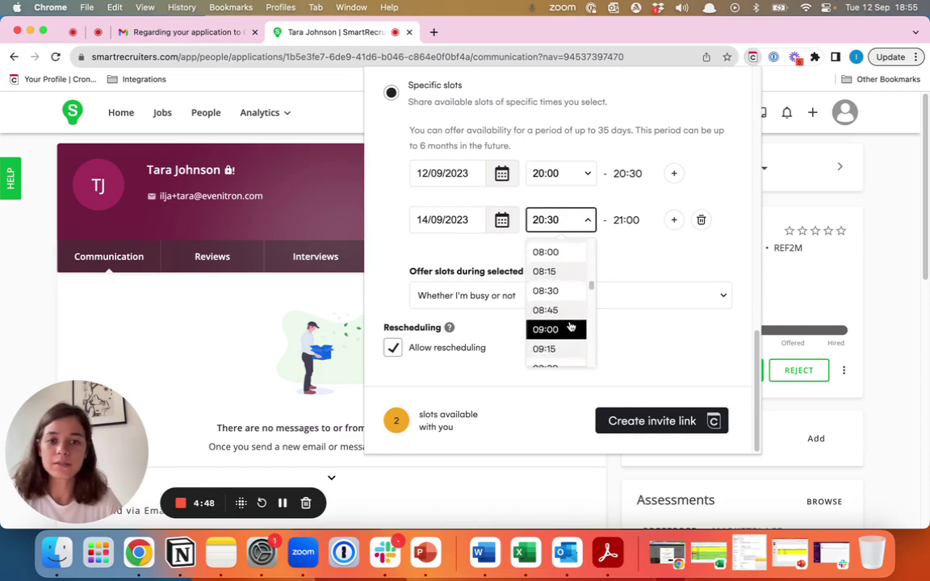
click(564, 311)
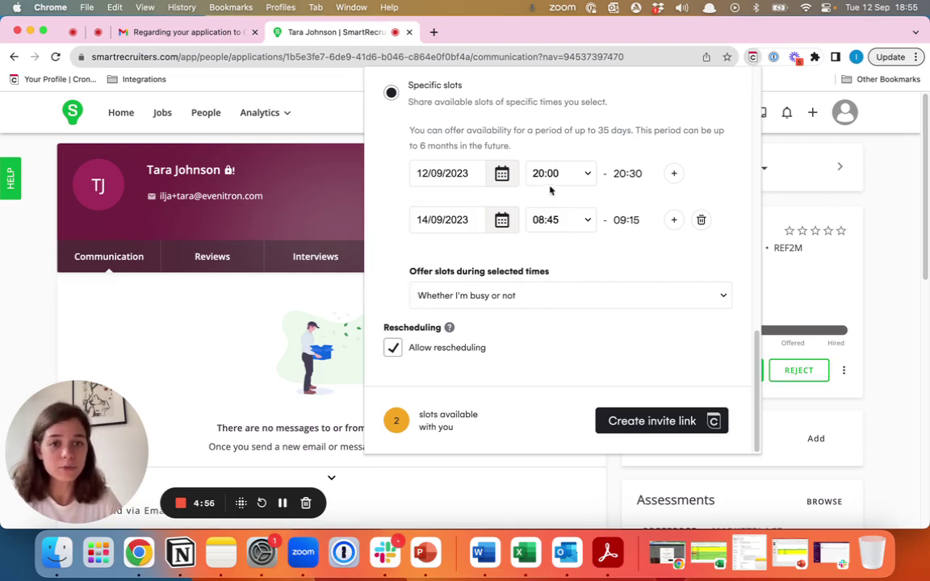
click(556, 304)
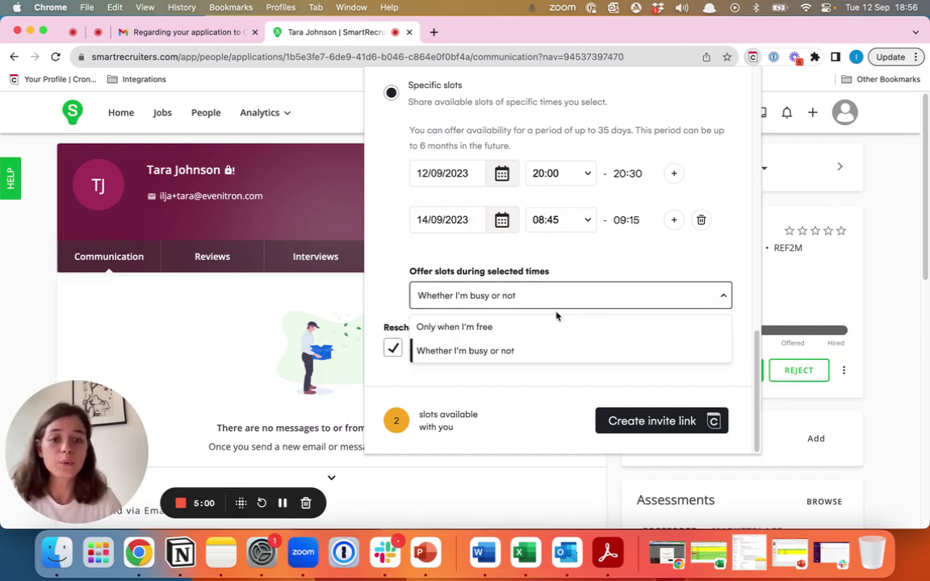
click(548, 353)
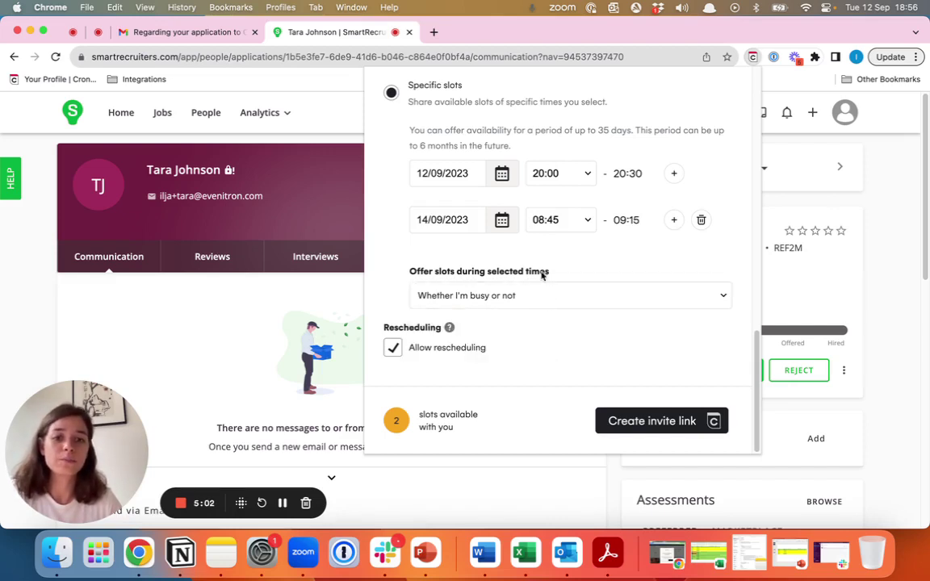
Step: Share working-hours availability for the next 14 days, and create and copy the invite link
scroll(533, 343, up, 3)
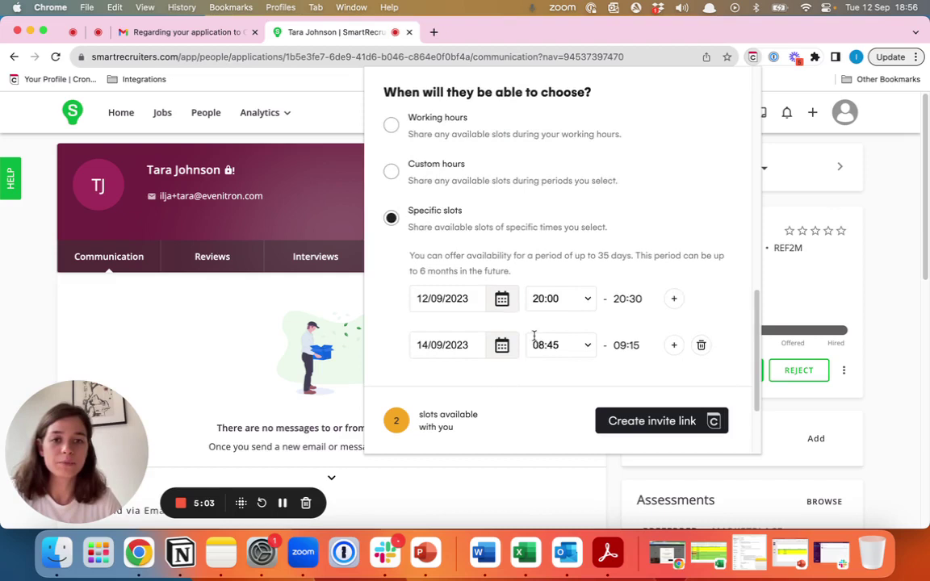
click(391, 127)
scroll(602, 258, down, 1)
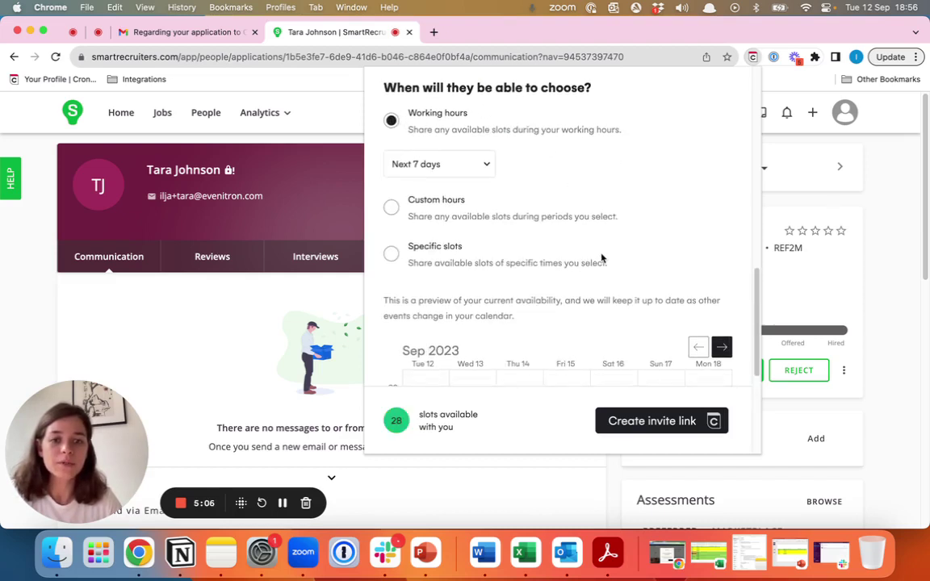
click(446, 151)
click(450, 207)
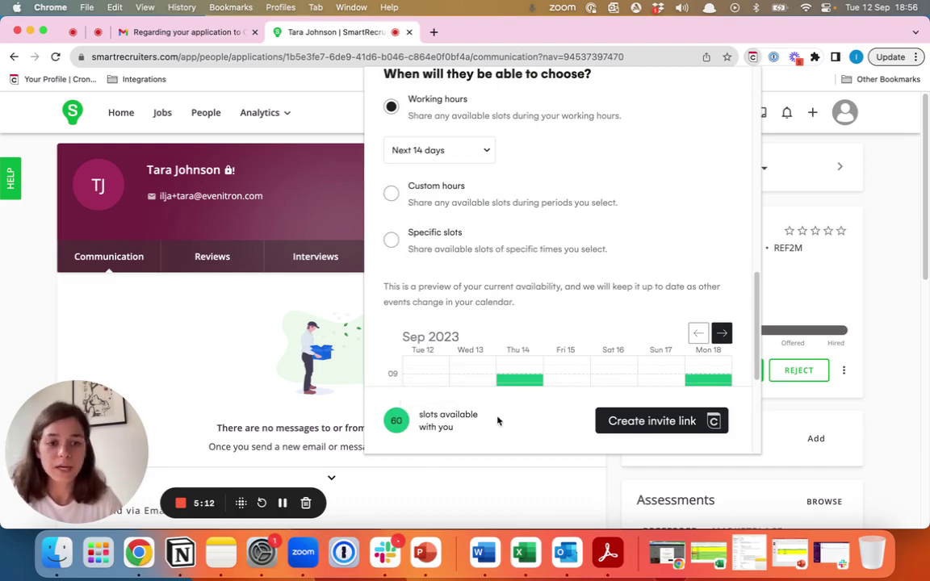
click(650, 423)
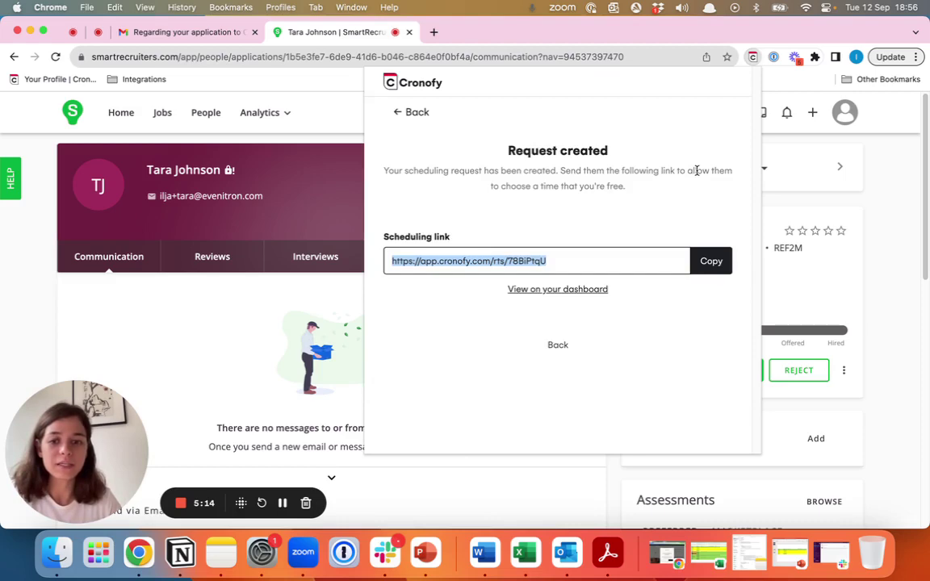
click(711, 263)
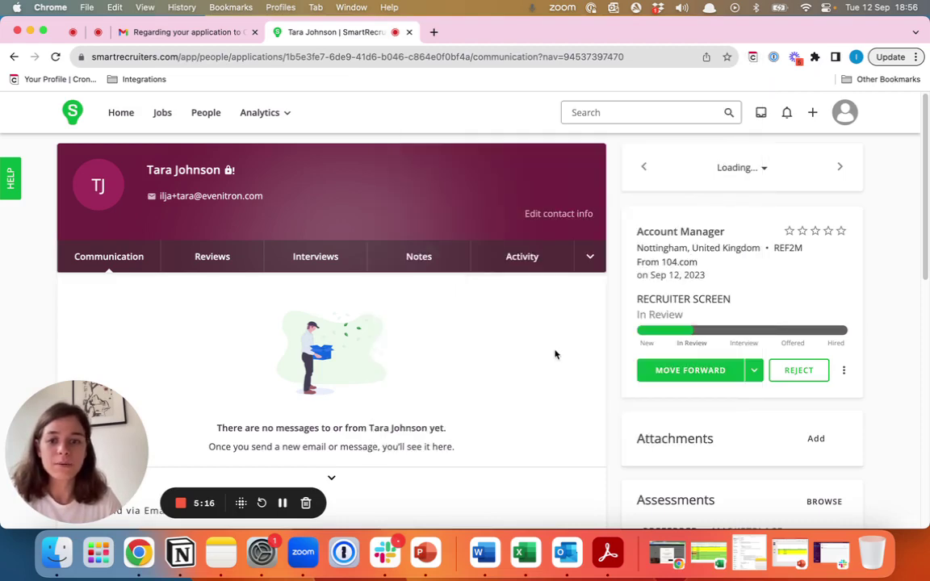
Step: Insert the copied scheduling link after "Please pick a time that works best for you:" and send the Interview Round 2 email
scroll(555, 354, down, 5)
key(cmd+v)
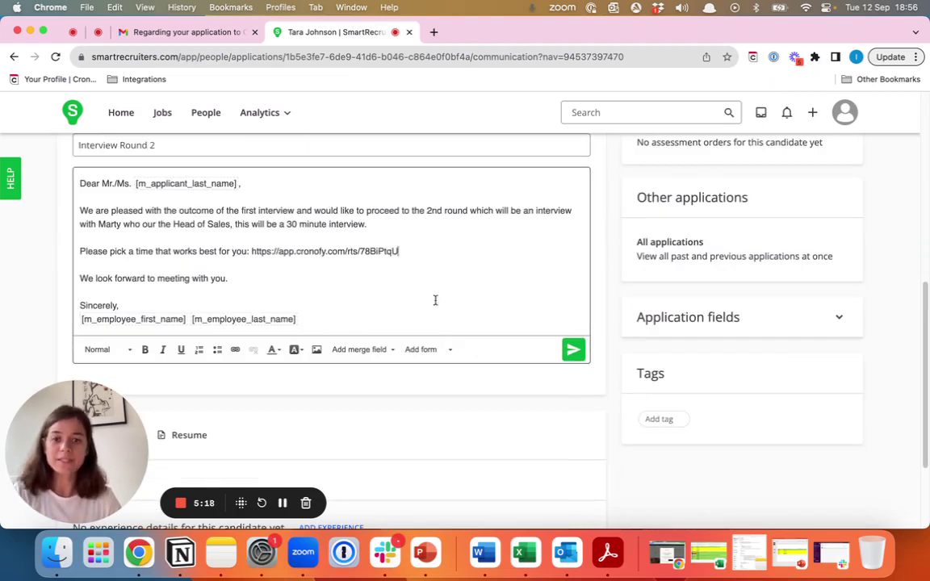
click(567, 355)
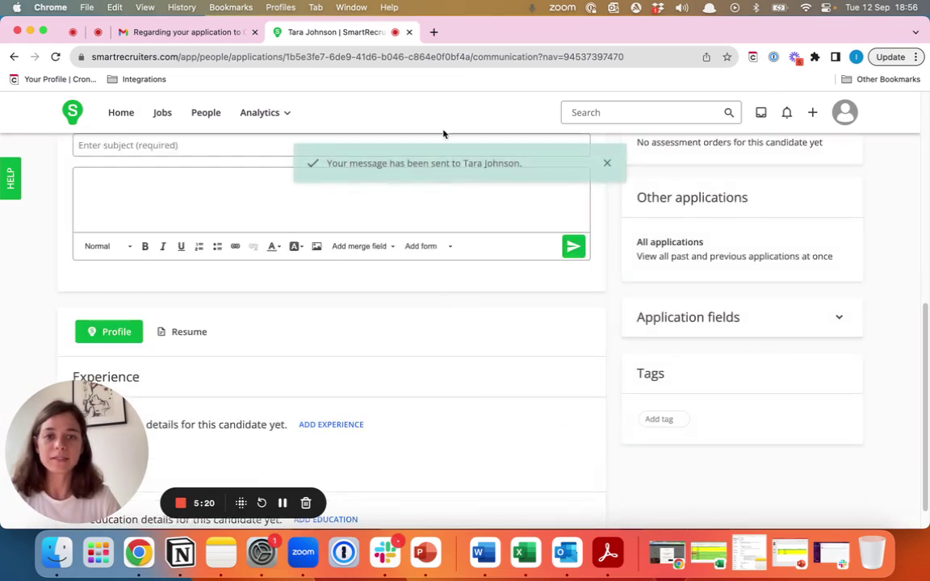
Step: Open the copied scheduling link in a new browser tab and review the dates and time slots offered to the candidate
click(433, 32)
key(cmd+v)
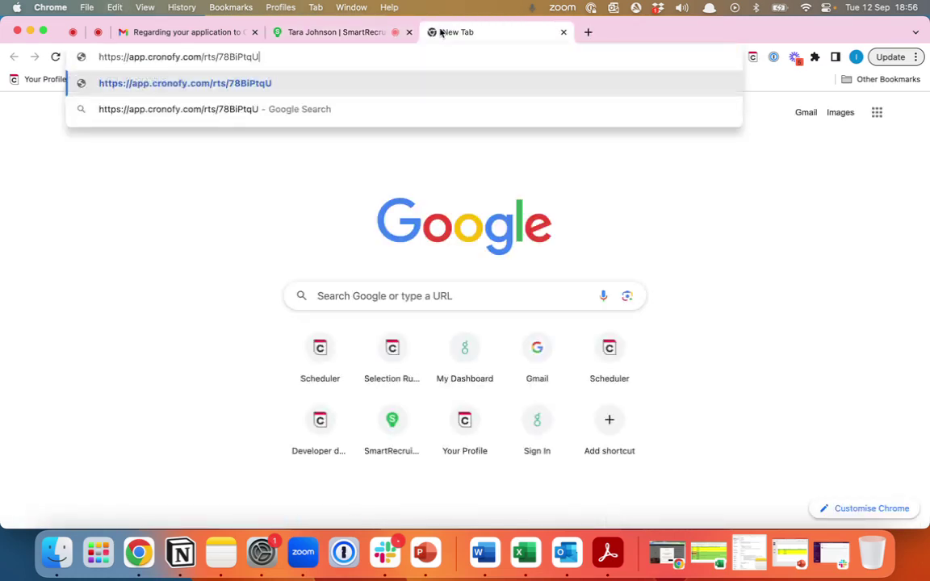
key(Return)
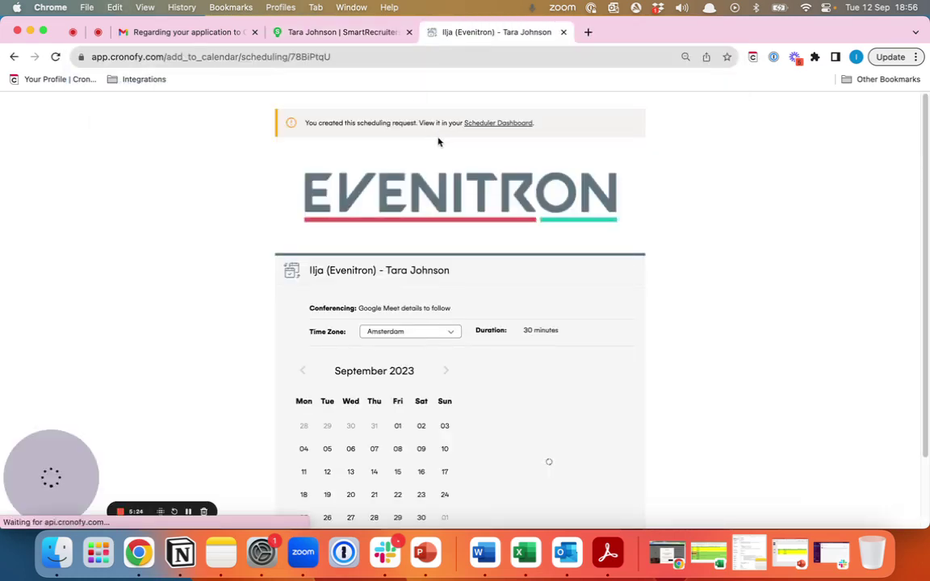
scroll(517, 242, down, 5)
scroll(411, 353, up, 4)
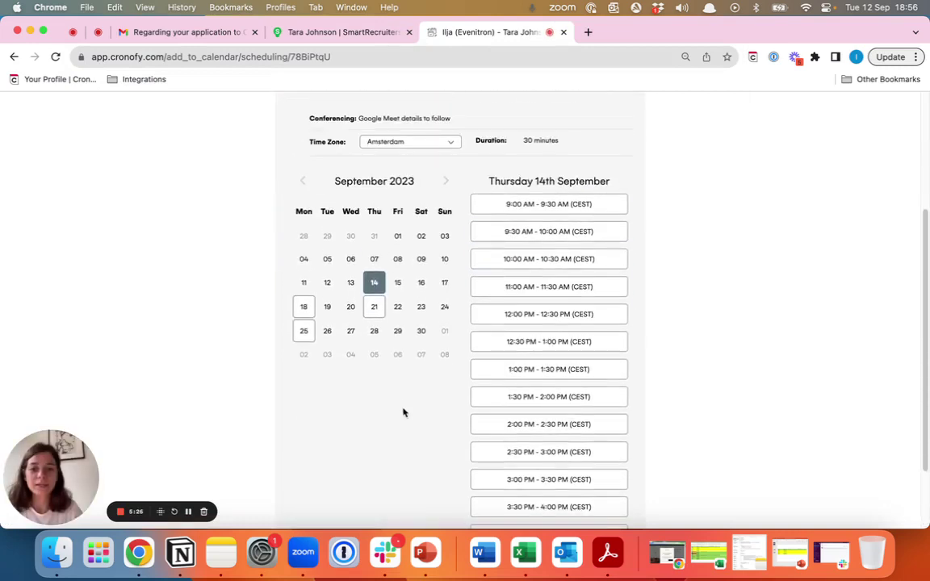
Step: Book and confirm the 9:30 AM - 10:00 AM slot on Monday 18th September as the candidate
click(375, 312)
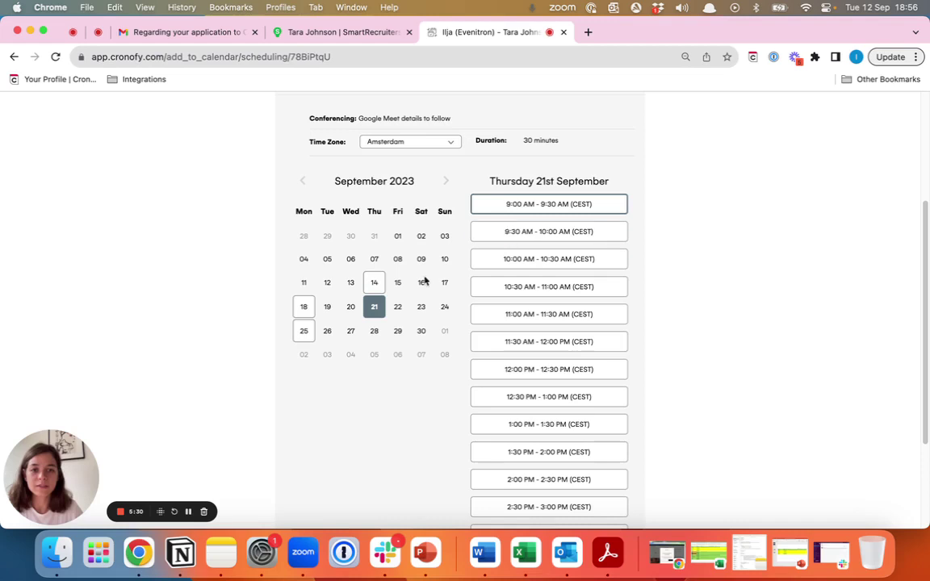
click(304, 308)
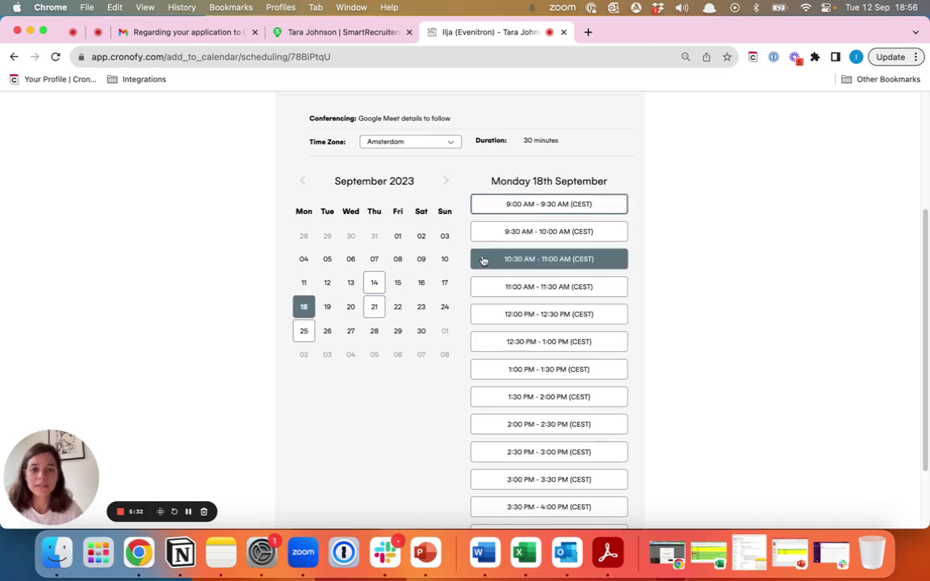
click(504, 231)
click(566, 334)
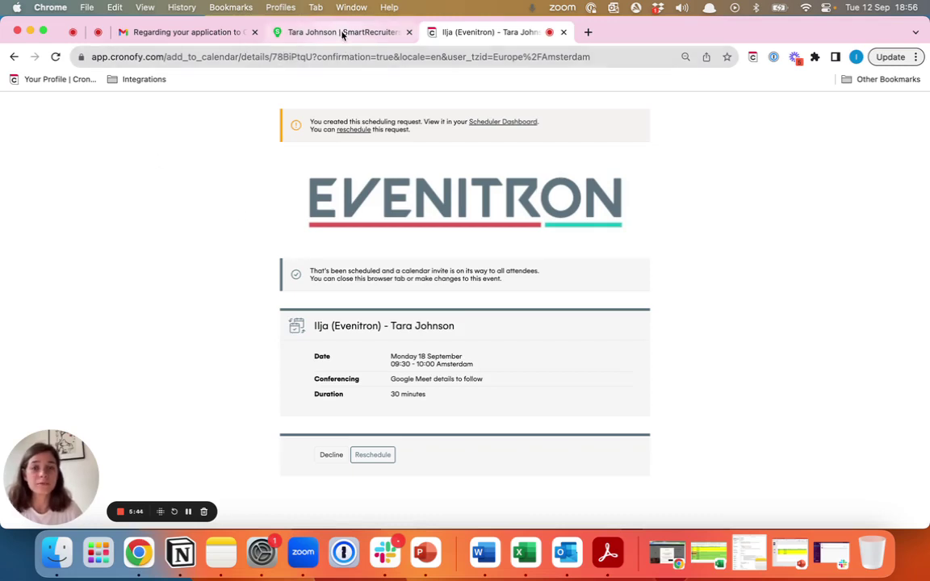
Step: Switch back to the candidate's SmartRecruiters profile, reload the page, and review the booked interview under the upcoming interviews
click(342, 34)
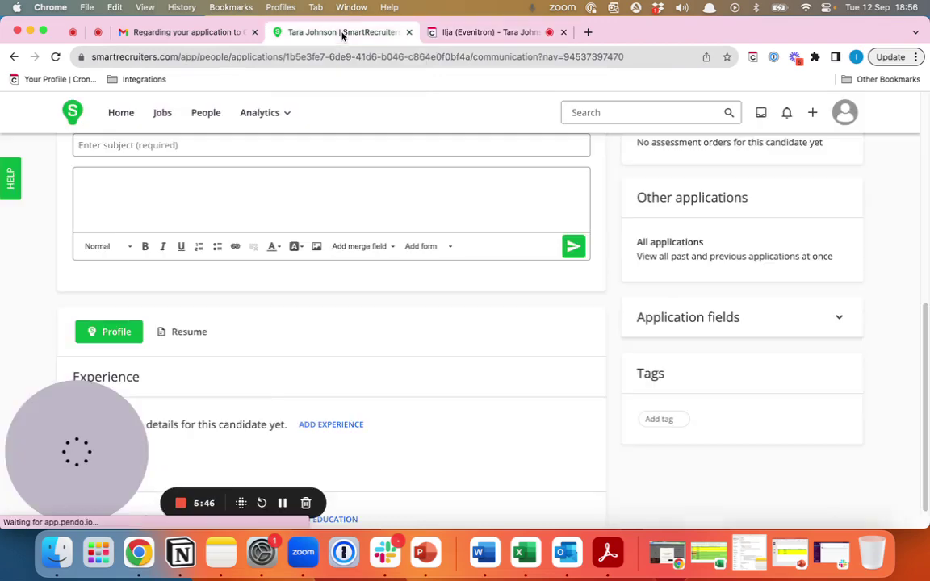
scroll(451, 407, up, 10)
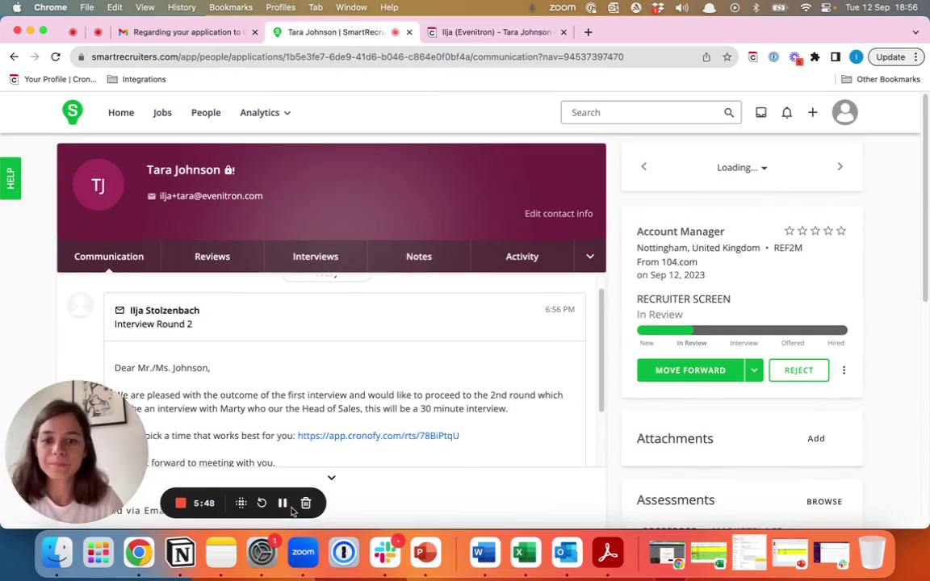
scroll(559, 457, down, 5)
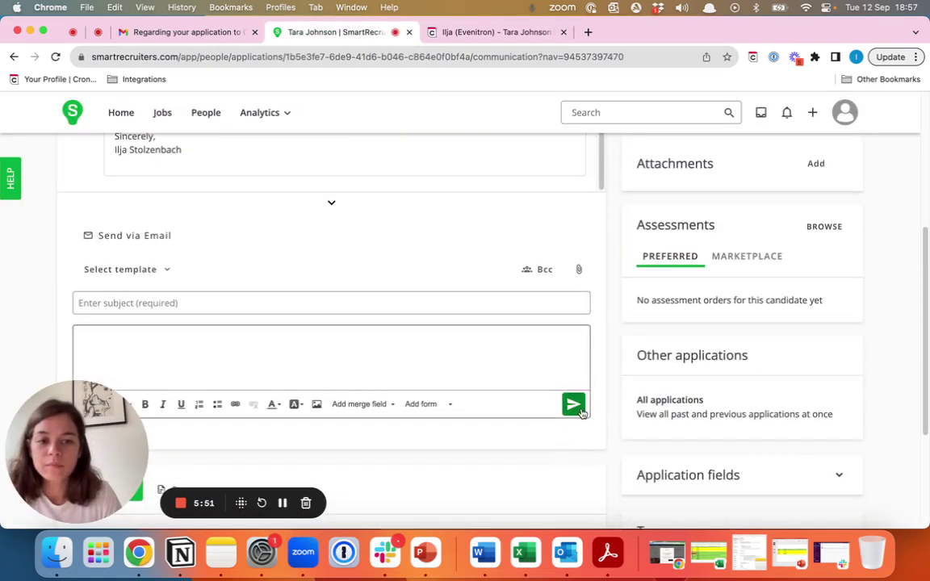
scroll(561, 307, up, 2)
scroll(561, 307, up, 5)
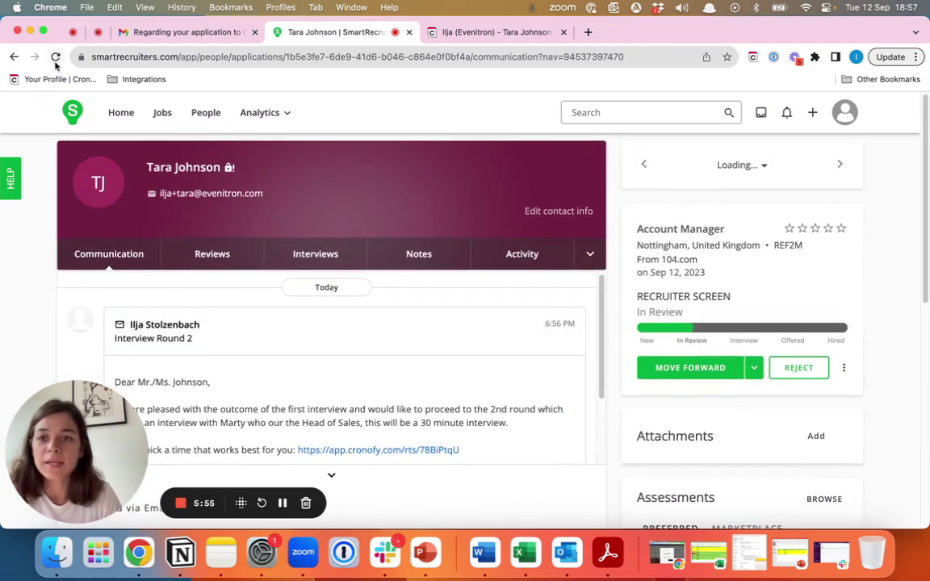
click(55, 57)
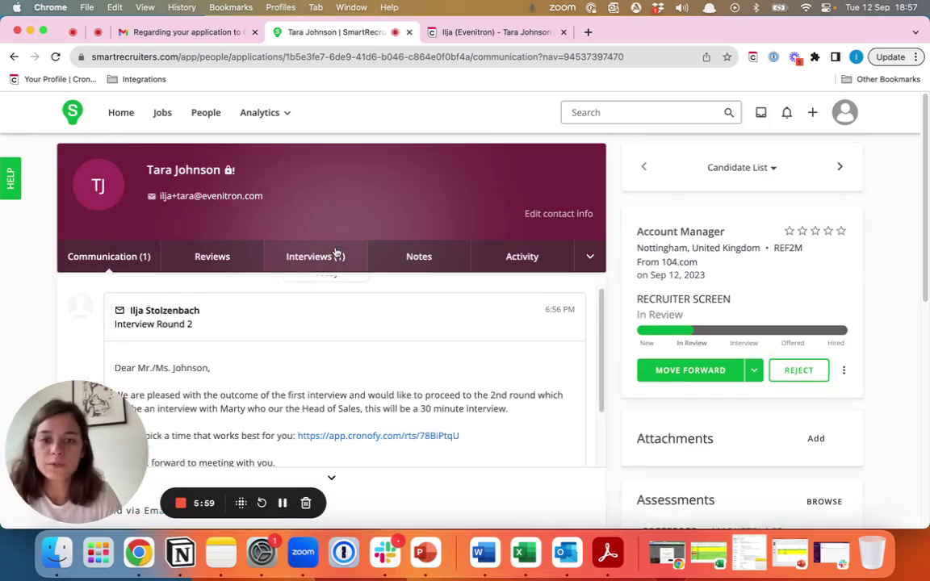
click(337, 253)
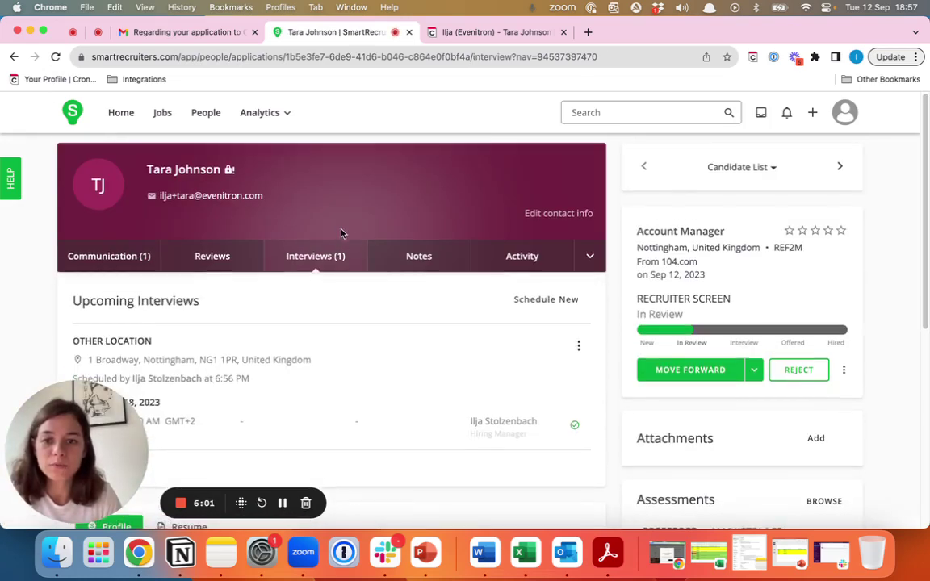
scroll(285, 333, down, 1)
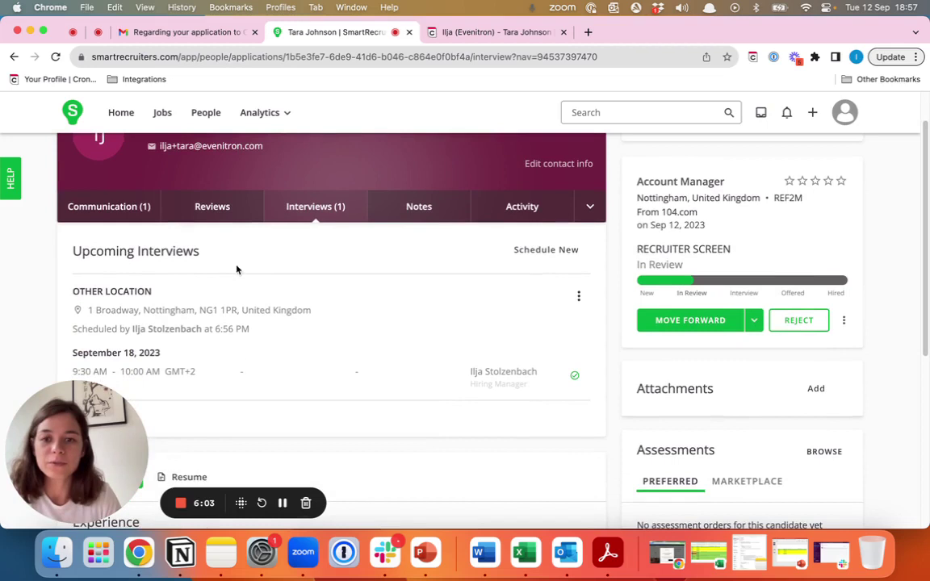
scroll(251, 395, down, 1)
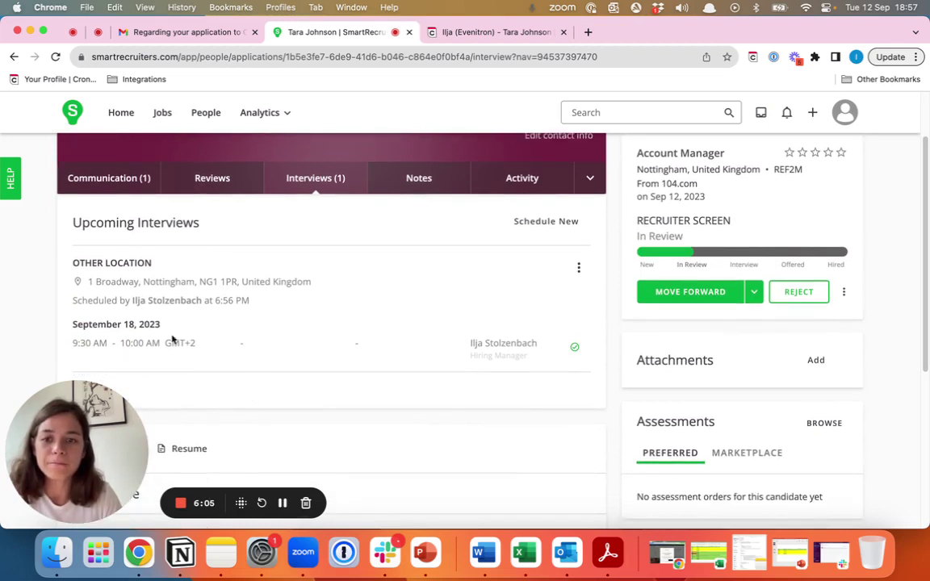